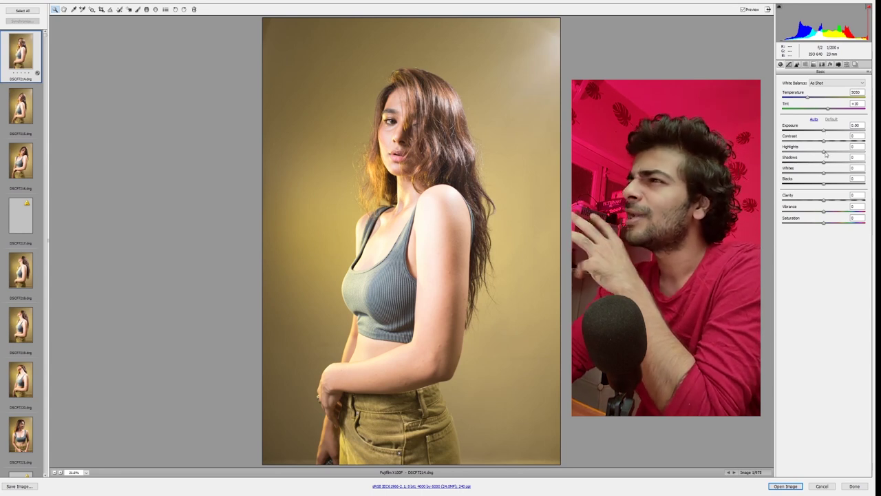
Set Highlights to -75 and shape the RGB point curve with lifted shadows, a midtone anchor and a highlight point at input 202, output 196.
left_click_drag(823, 153, 793, 156)
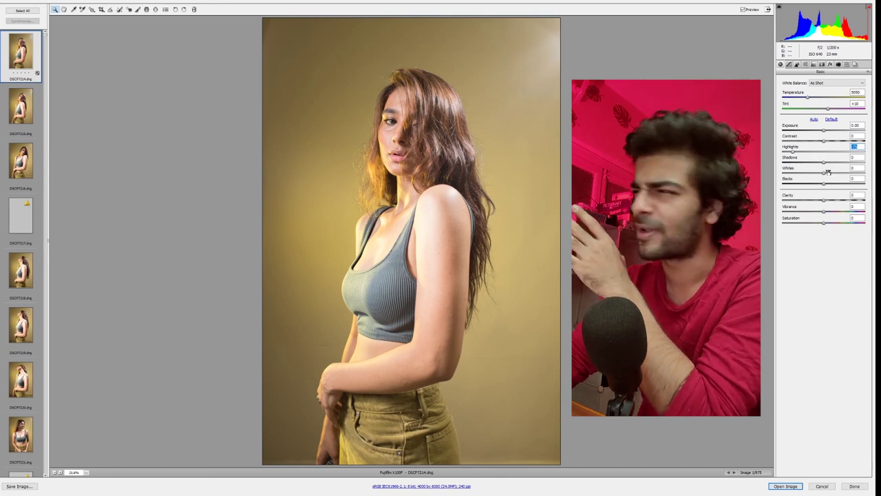
left_click(793, 64)
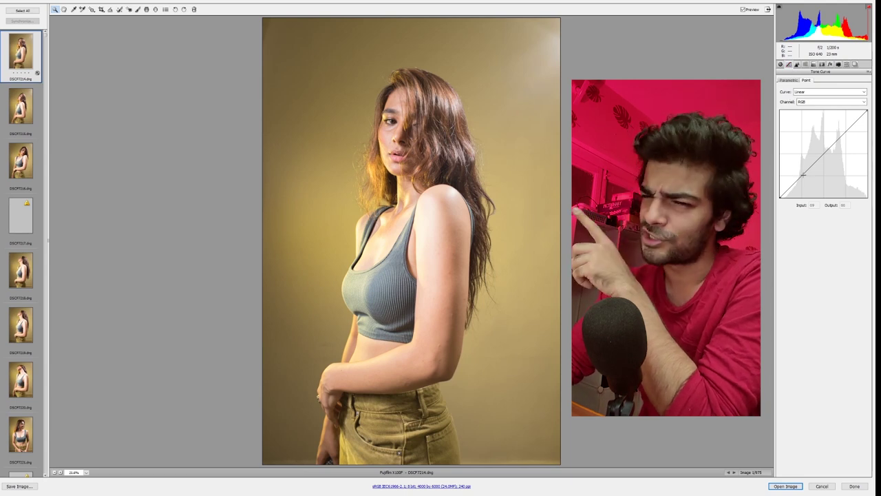
left_click_drag(798, 179, 798, 172)
left_click_drag(828, 146, 849, 130)
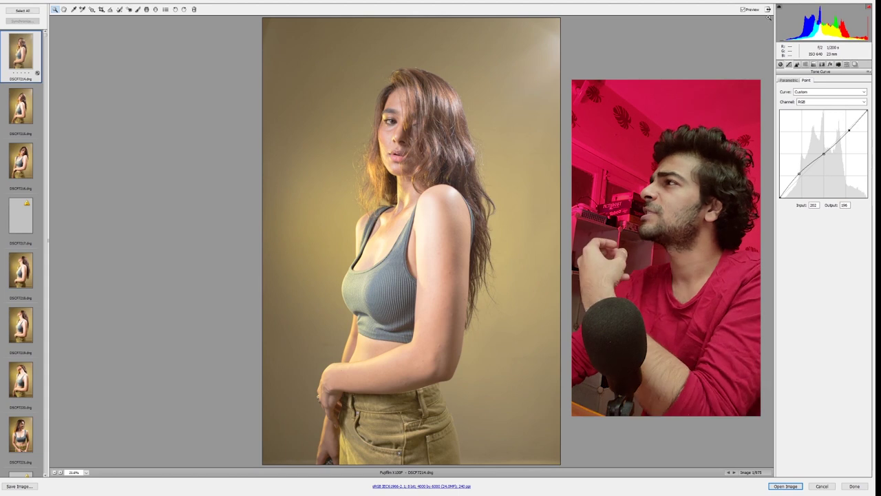
Compare the portrait before and after the RGB tone curve adjustment, leaving the adjusted preview on.
left_click(744, 10)
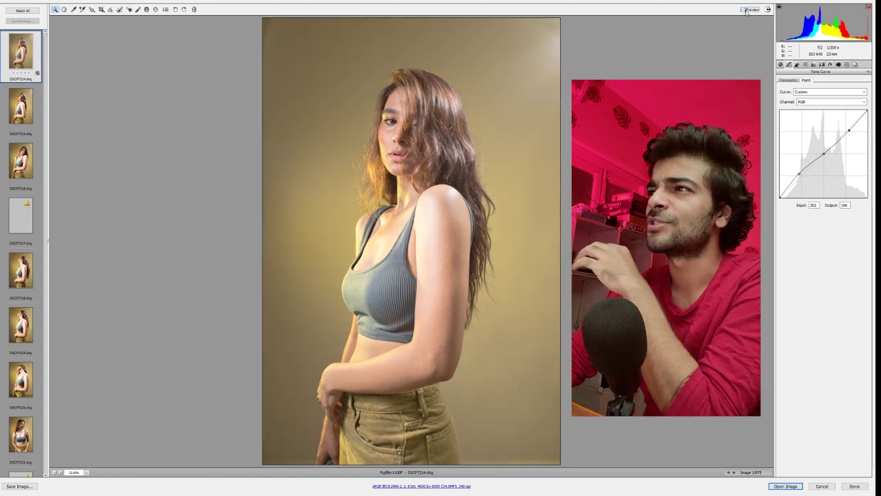
left_click(744, 10)
left_click(744, 10)
left_click(744, 10)
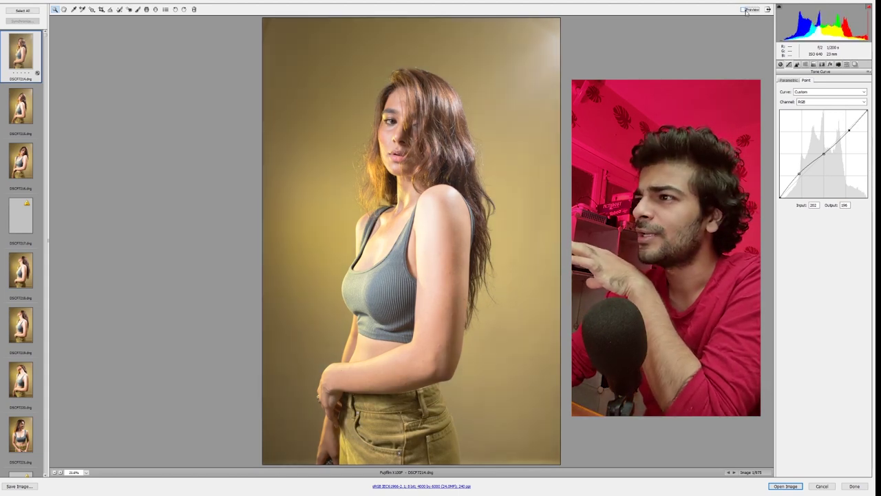
left_click(744, 10)
left_click(743, 10)
left_click(743, 10)
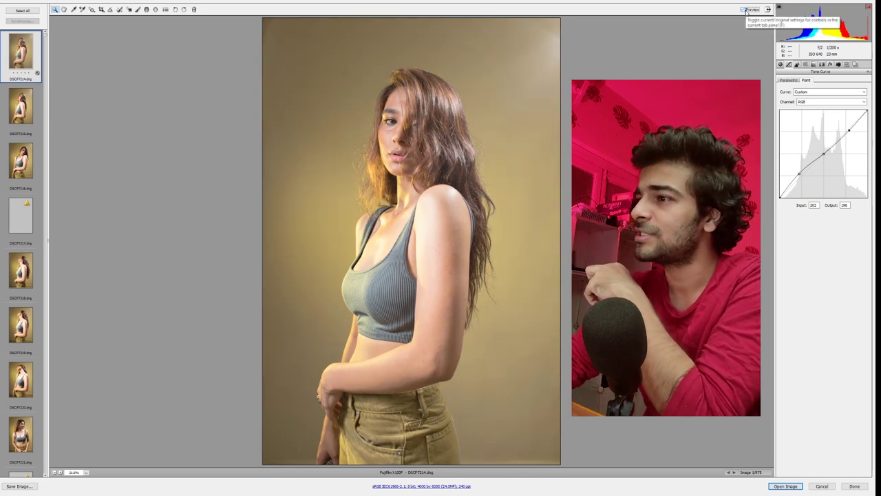
left_click(746, 9)
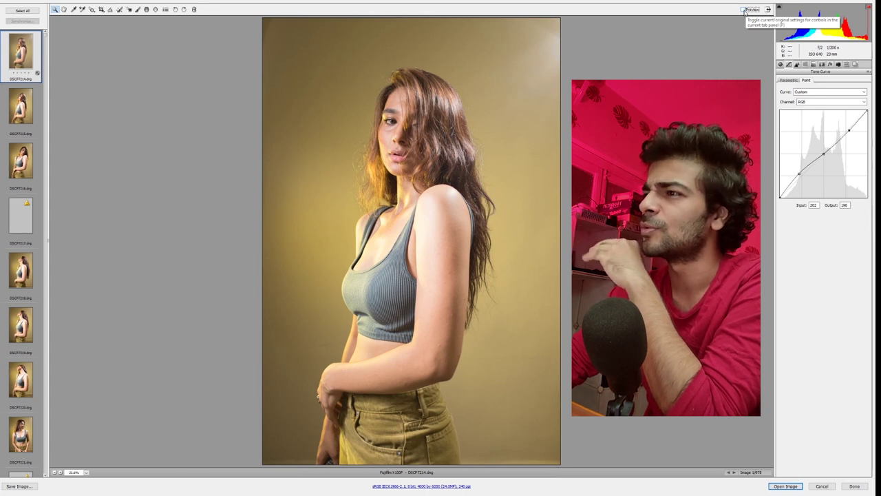
left_click(744, 10)
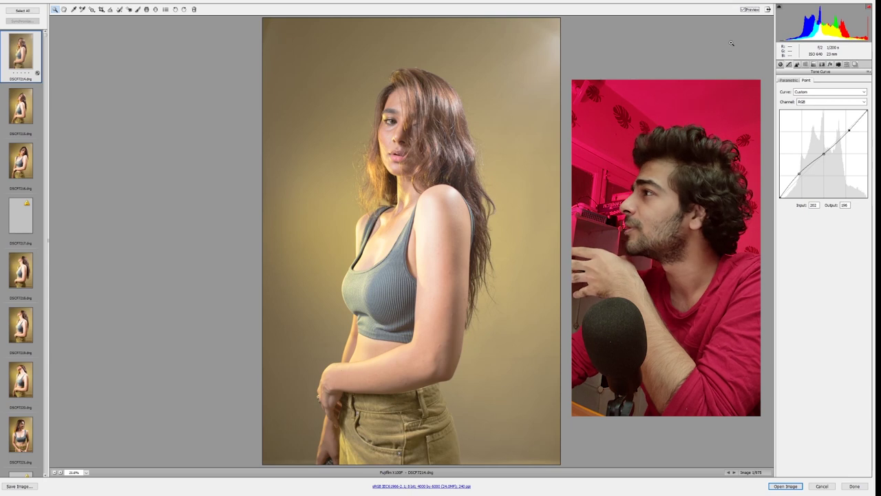
Fade the blacks by raising the black point of the RGB point curve to output 22.
left_click(781, 64)
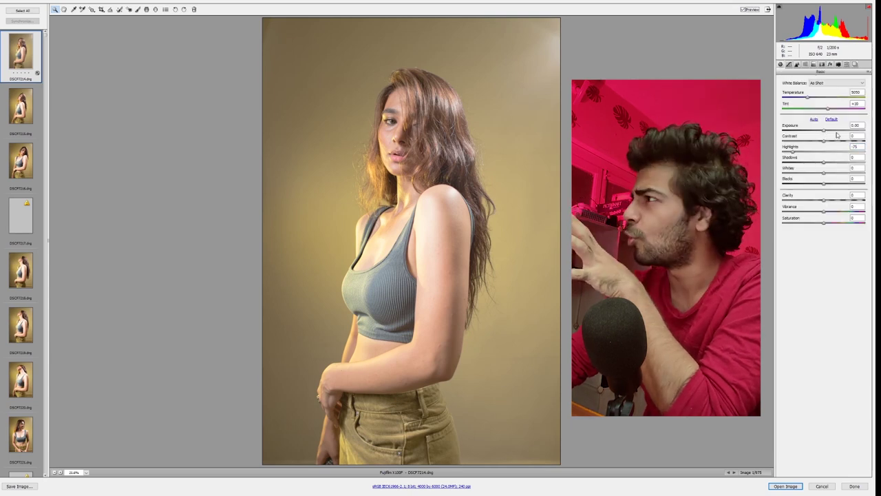
left_click(789, 64)
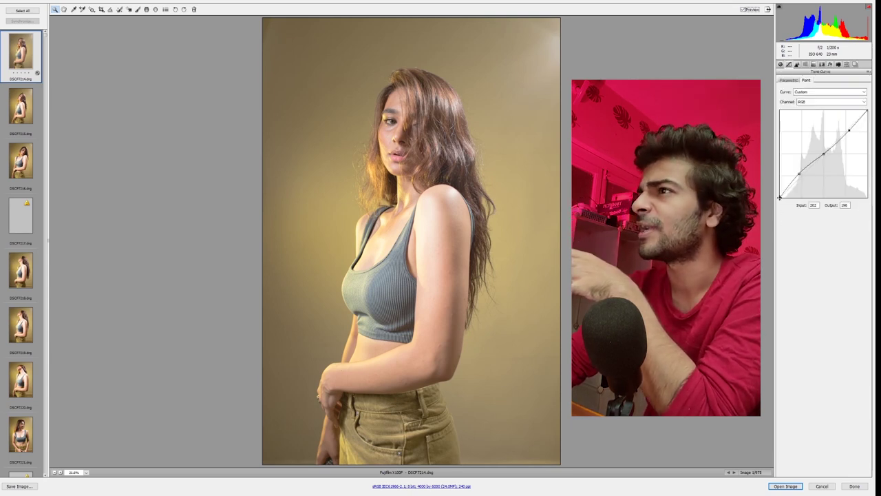
left_click(780, 190)
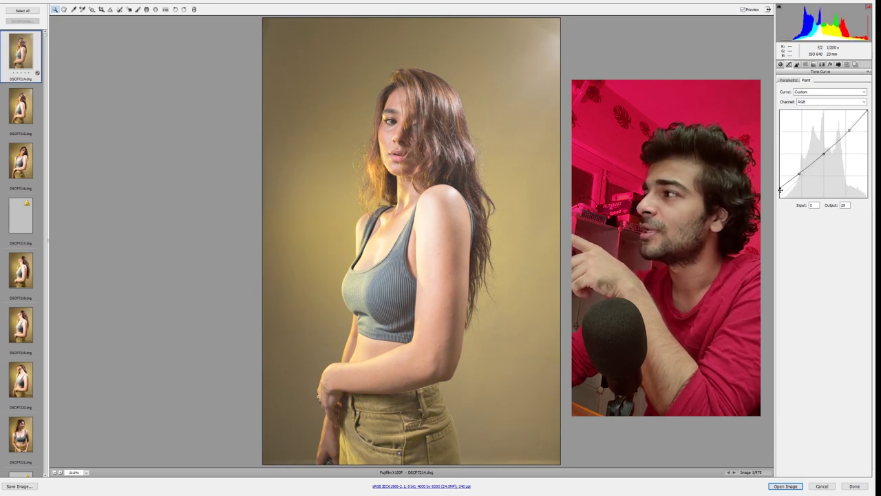
mouse_move(780, 187)
left_mouse_down()
mouse_move(780, 213)
mouse_move(769, 185)
left_mouse_up()
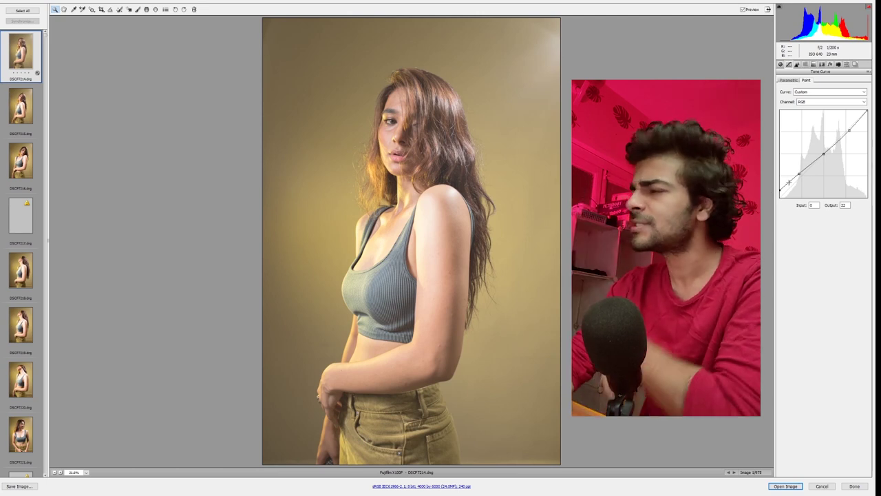
Adjust the white balance to a Temperature of 5850 and a Tint of -13.
left_click(780, 65)
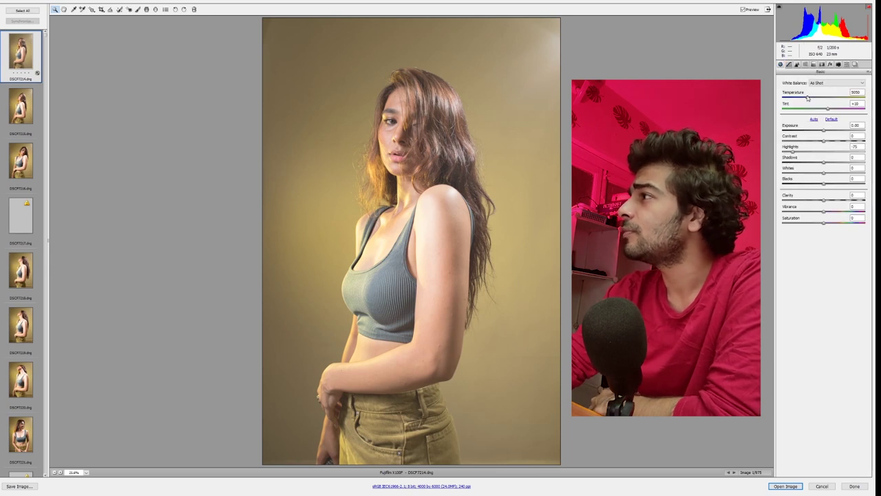
left_click_drag(806, 99, 814, 98)
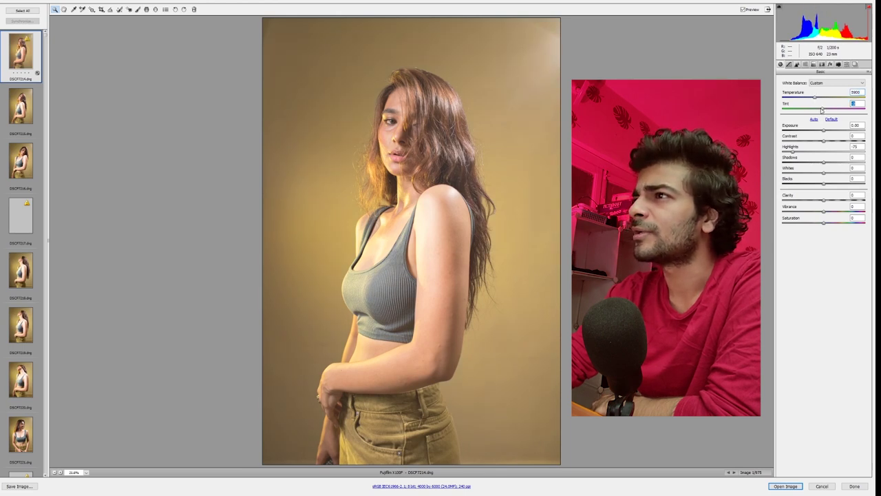
left_click_drag(822, 111, 808, 109)
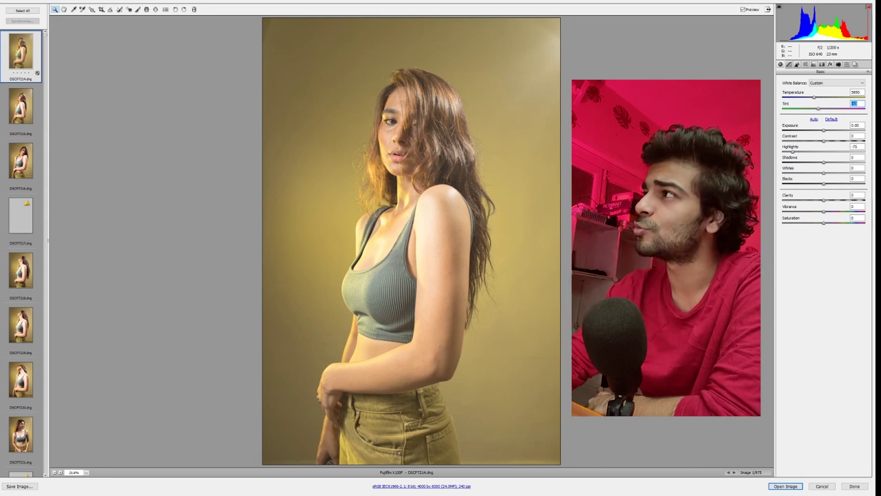
Compare the portrait before and after the basic white balance and highlight adjustments, leaving the adjusted preview on.
left_click(743, 10)
left_click(744, 10)
left_click(744, 10)
left_click(744, 9)
left_click(745, 9)
left_click(744, 10)
left_click(744, 10)
left_click(744, 10)
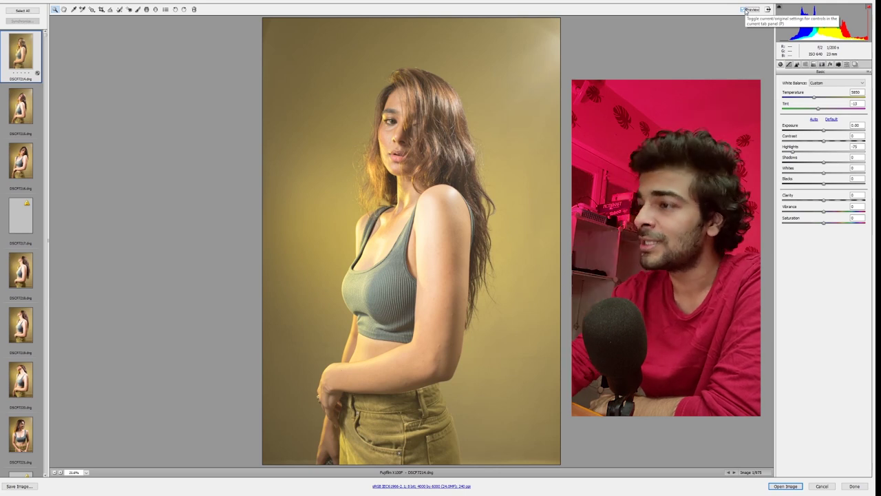
left_click(744, 10)
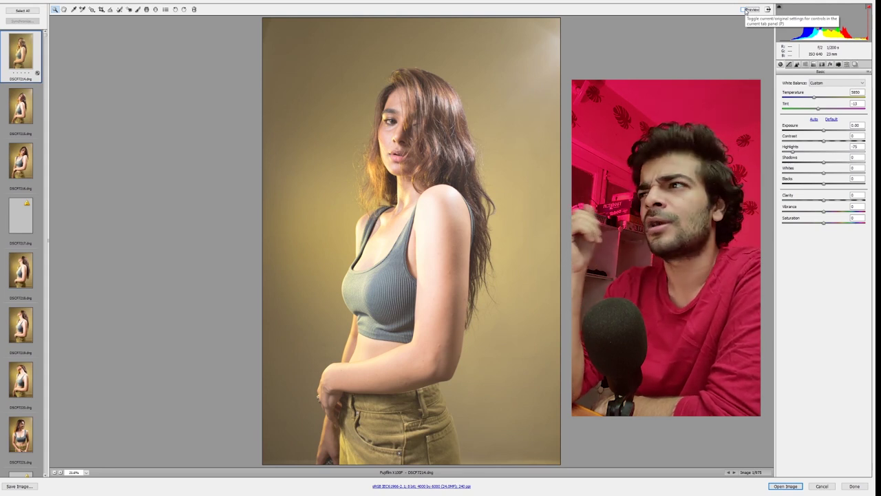
left_click(743, 10)
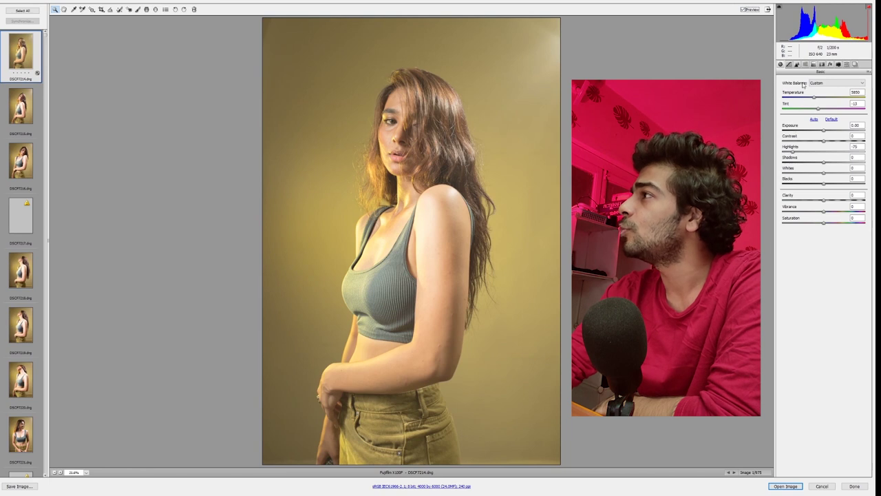
Shape the Blue channel curve with lifted shadows, a midtone point and a highlight point at input 191, output 199, keeping the black point at 0.
left_click(789, 64)
left_click(805, 102)
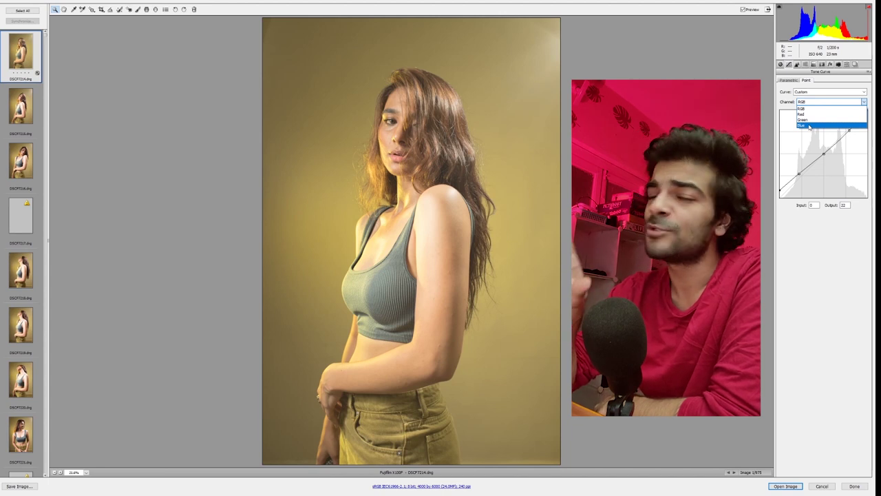
left_click(809, 127)
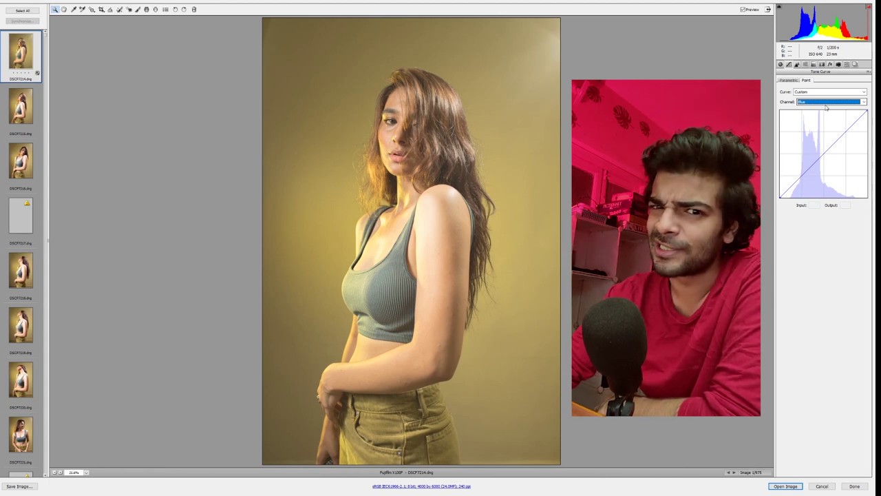
left_click_drag(821, 155, 798, 169)
mouse_move(842, 133)
left_mouse_down()
mouse_move(843, 121)
mouse_move(845, 128)
left_mouse_up()
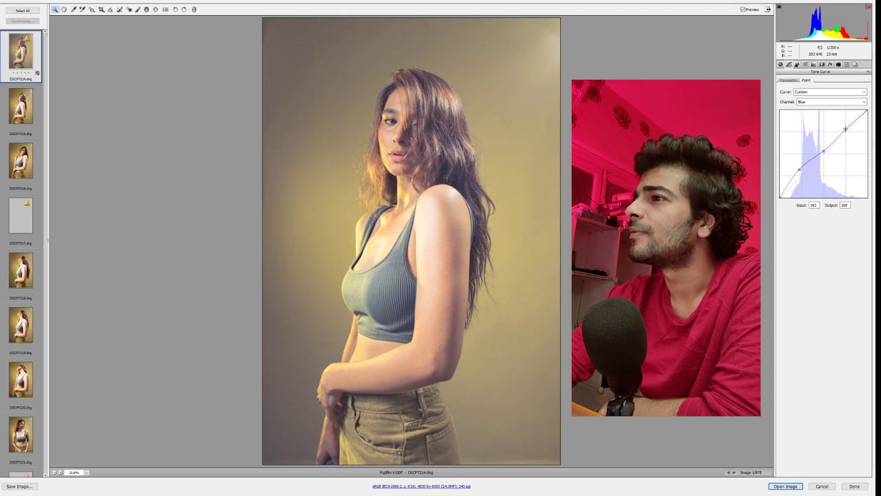
left_click_drag(846, 129, 845, 129)
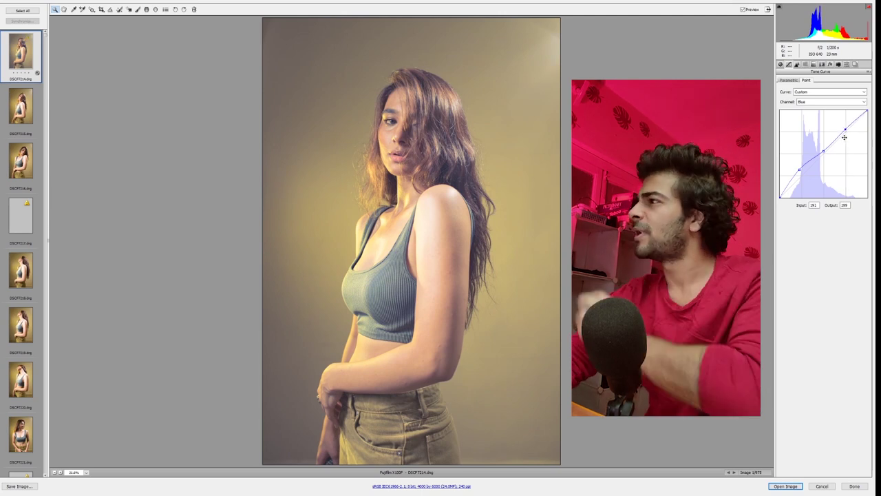
mouse_move(800, 170)
left_mouse_down()
mouse_move(807, 173)
mouse_move(795, 170)
left_mouse_up()
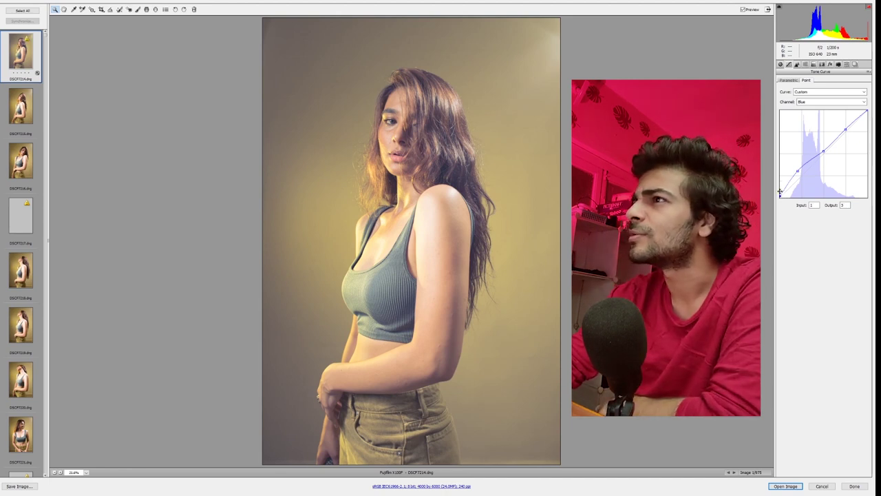
left_click_drag(780, 195, 779, 208)
Shape the Green channel curve with a midtone anchor, shadows at input 58, output 65, and highlights at input 185, output 192, checking before and after.
left_click(806, 102)
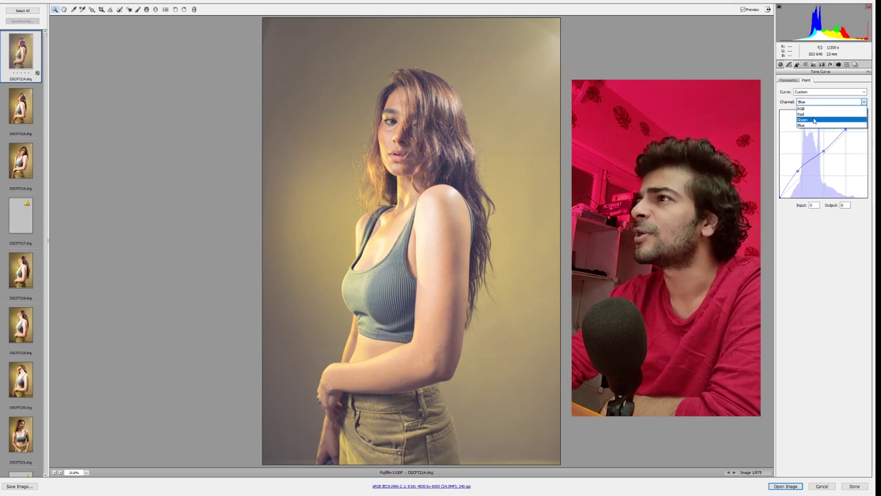
left_click(817, 121)
left_click_drag(826, 155, 800, 173)
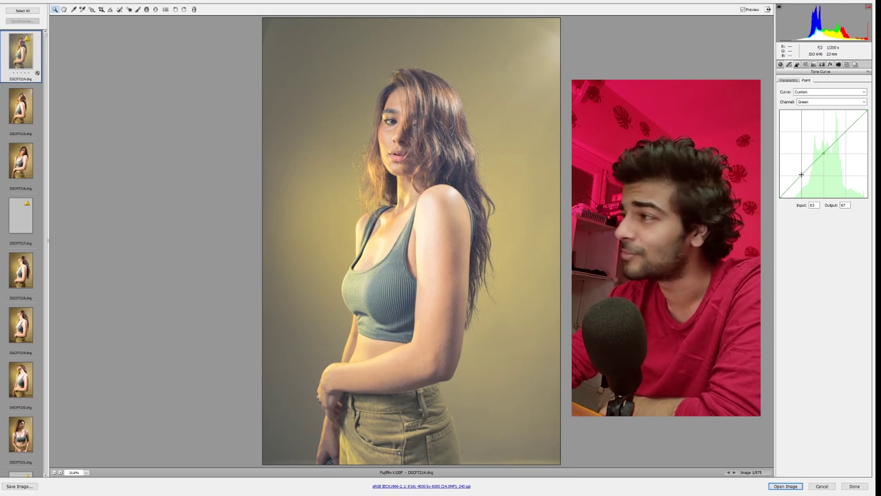
left_click_drag(801, 175, 800, 176)
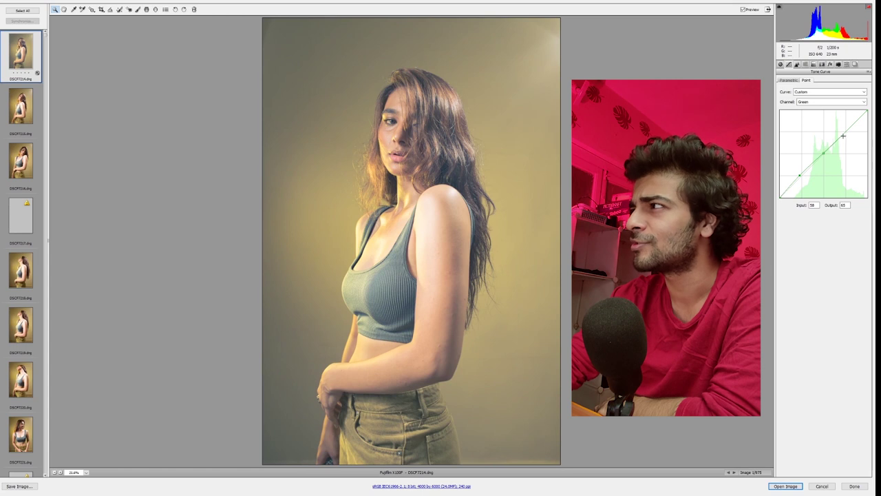
left_click_drag(847, 130, 843, 131)
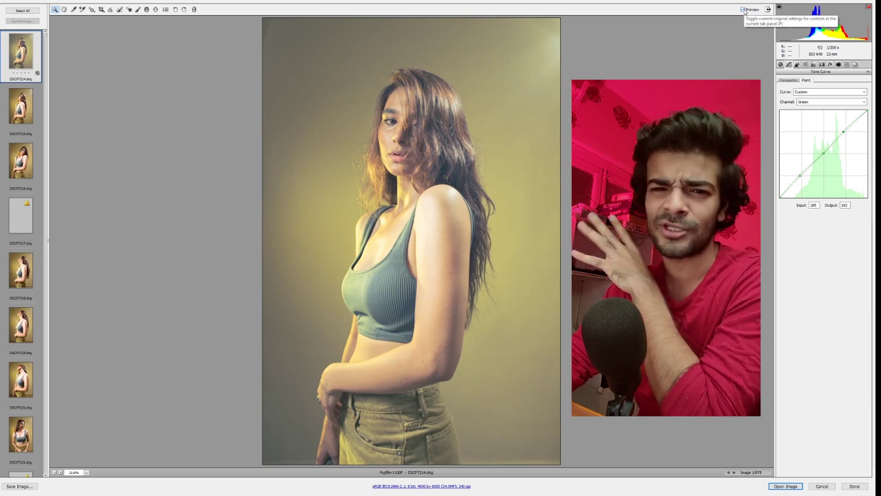
left_click(743, 10)
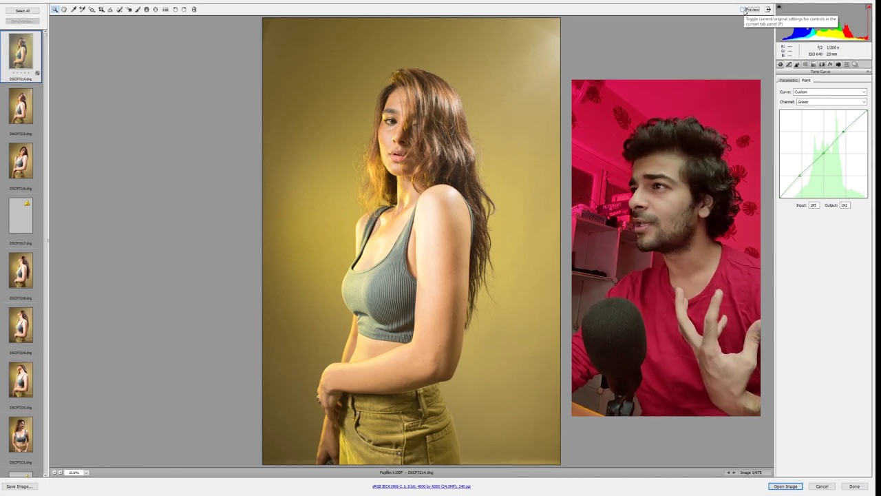
left_click(744, 10)
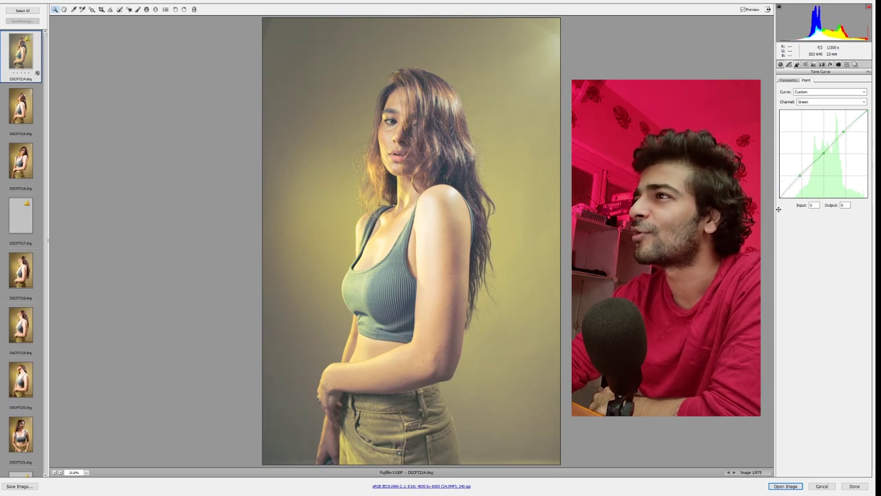
Shape the Red channel curve with a midtone point and a highlight point at input 186, output 190, discarding the lifted shadow point.
left_click(828, 103)
left_click(820, 112)
left_click_drag(823, 152, 799, 171)
left_click_drag(844, 129, 846, 131)
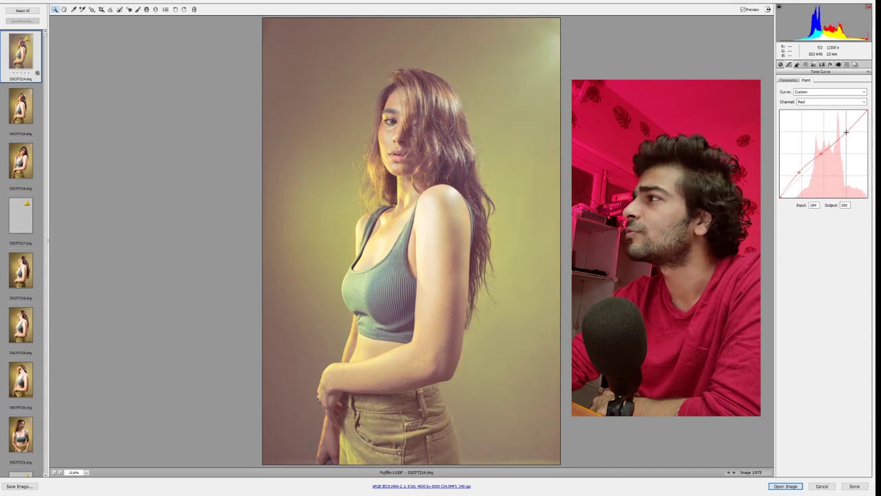
key("alt")
left_click(799, 173, "ctrl")
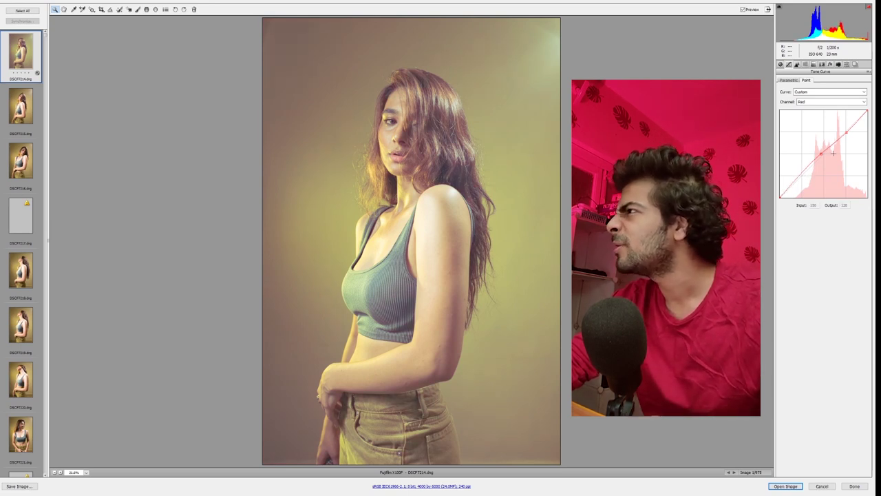
left_click_drag(846, 134, 843, 132)
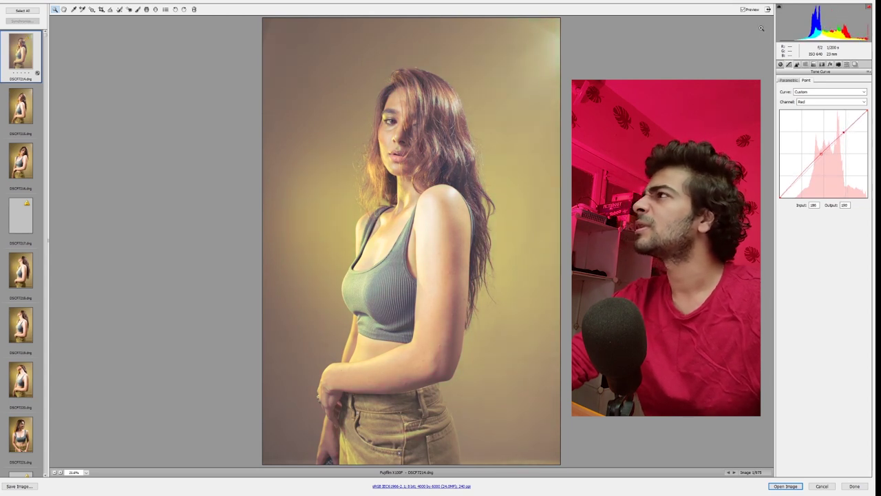
Compare the portrait before and after the tone curve adjustments, leaving the adjusted preview on.
left_click(746, 10)
left_click(746, 11)
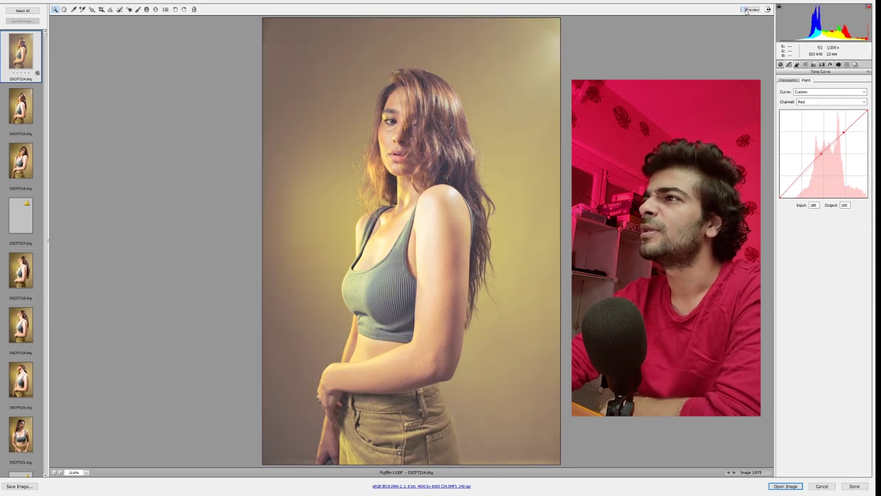
left_click(746, 11)
left_click(746, 10)
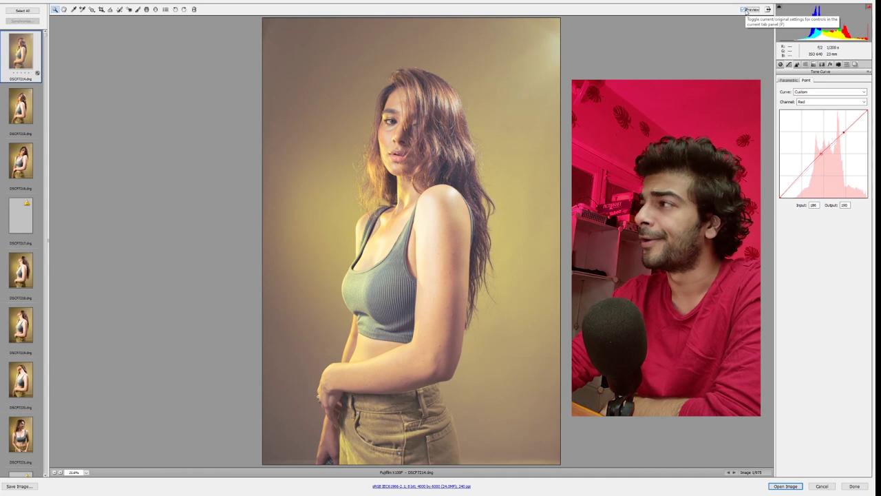
left_click(745, 10)
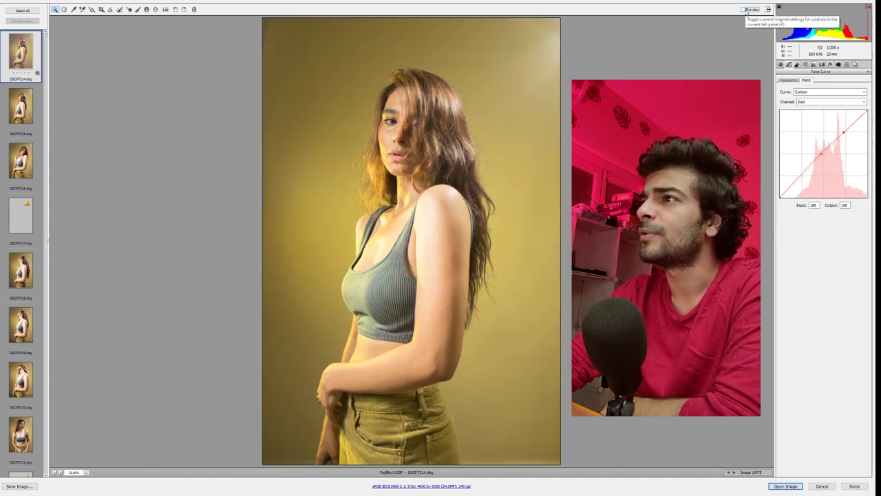
left_click(746, 10)
left_click(746, 11)
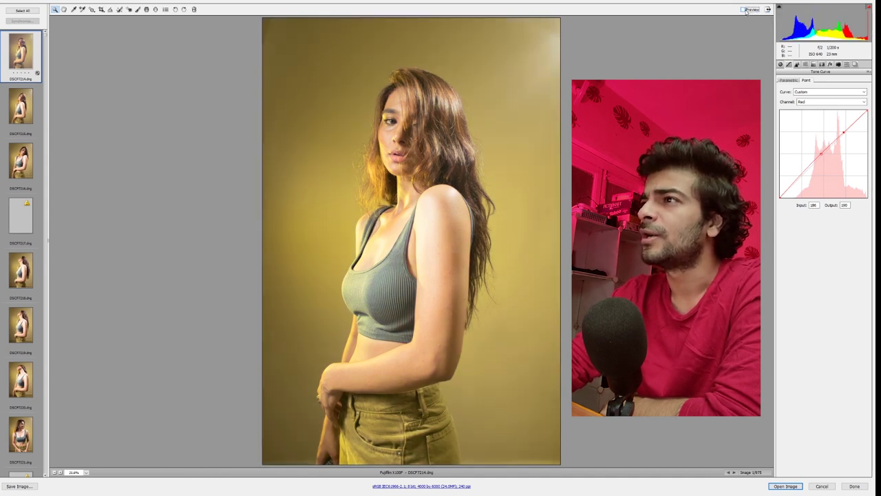
left_click(747, 11)
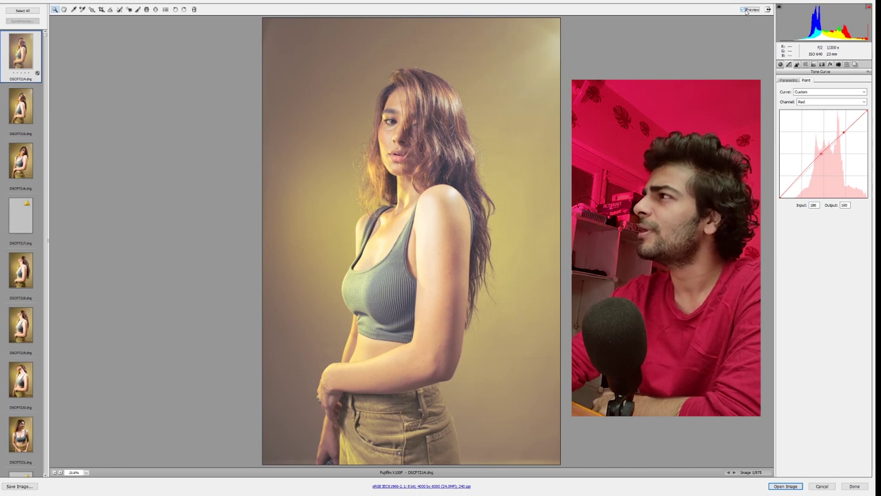
In the basic adjustments, set Contrast to -9, Shadows to -26, Whites to -41 and Blacks to -11.
left_click(780, 67)
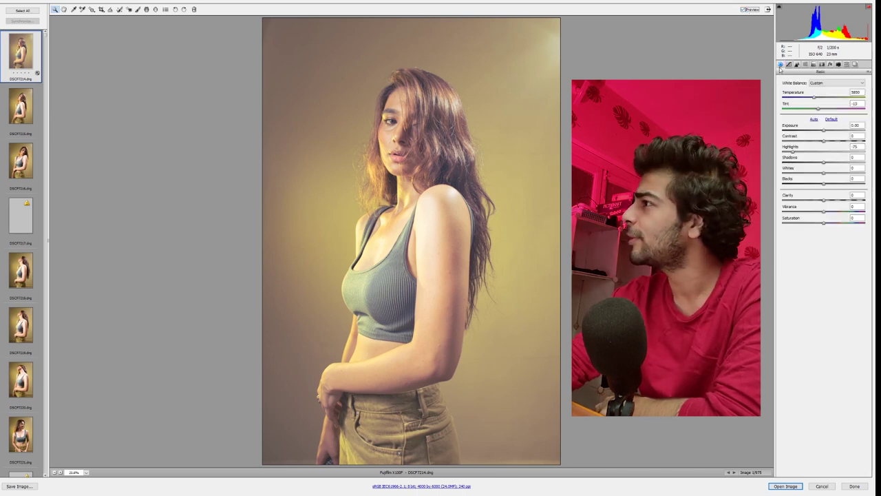
left_click(844, 139)
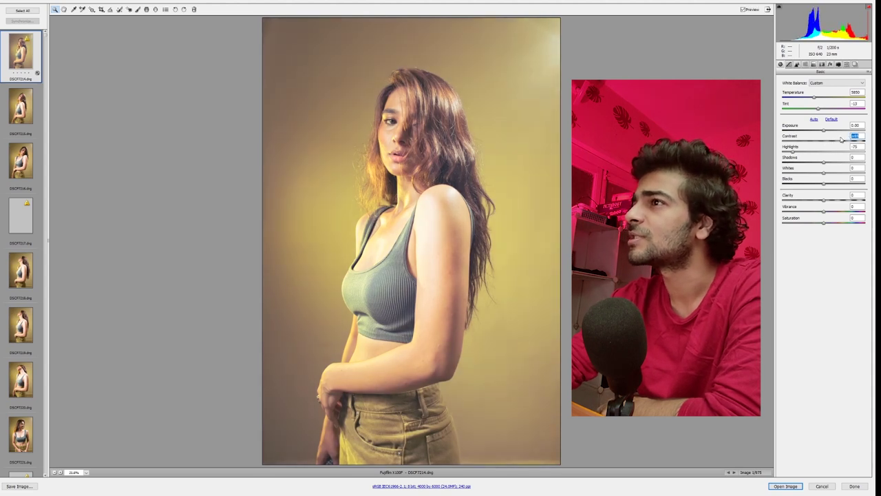
left_click_drag(844, 138, 799, 138)
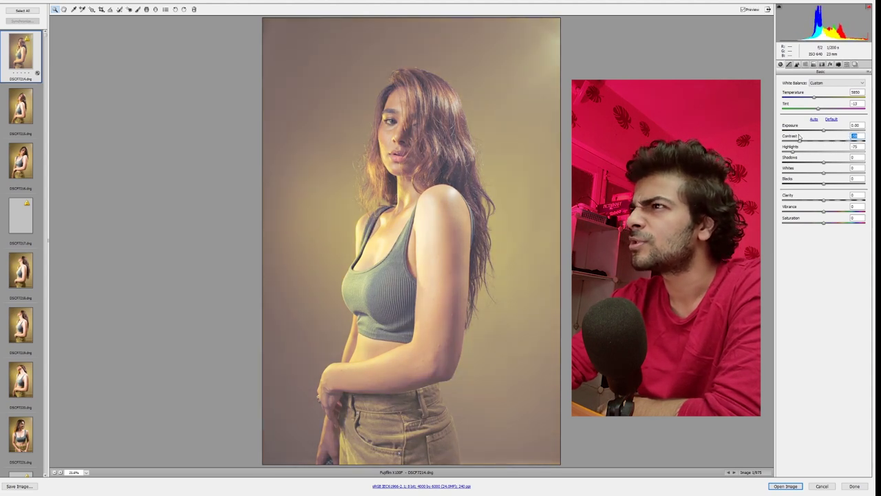
mouse_move(823, 161)
left_mouse_down()
mouse_move(792, 161)
mouse_move(818, 160)
mouse_move(820, 145)
left_mouse_up()
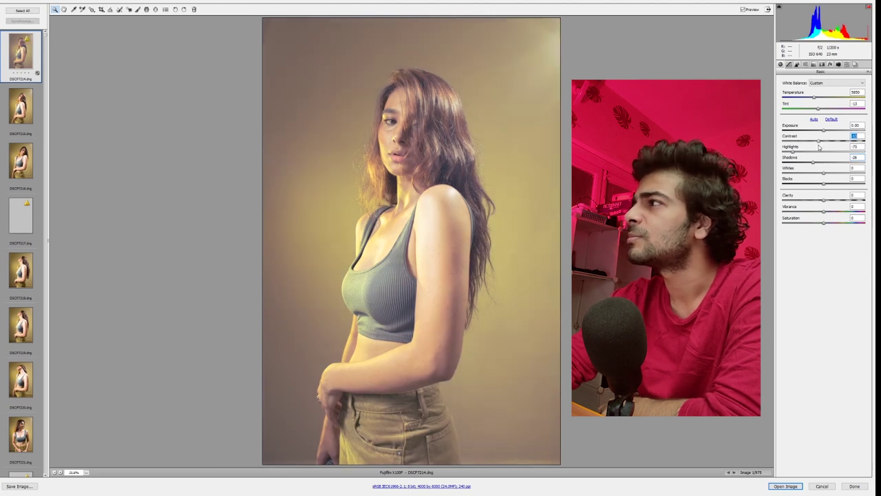
mouse_move(824, 181)
left_mouse_down()
mouse_move(833, 182)
mouse_move(814, 187)
mouse_move(817, 173)
left_mouse_up()
key("ctrl+z")
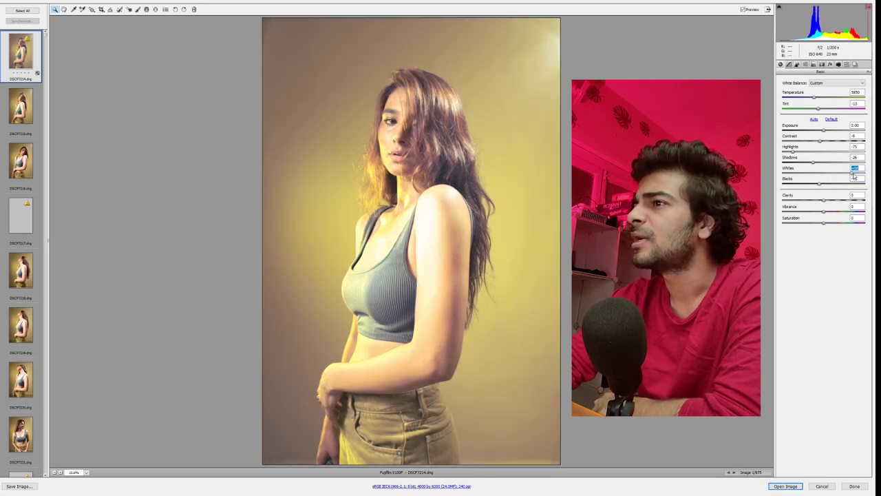
key("ctrl+z")
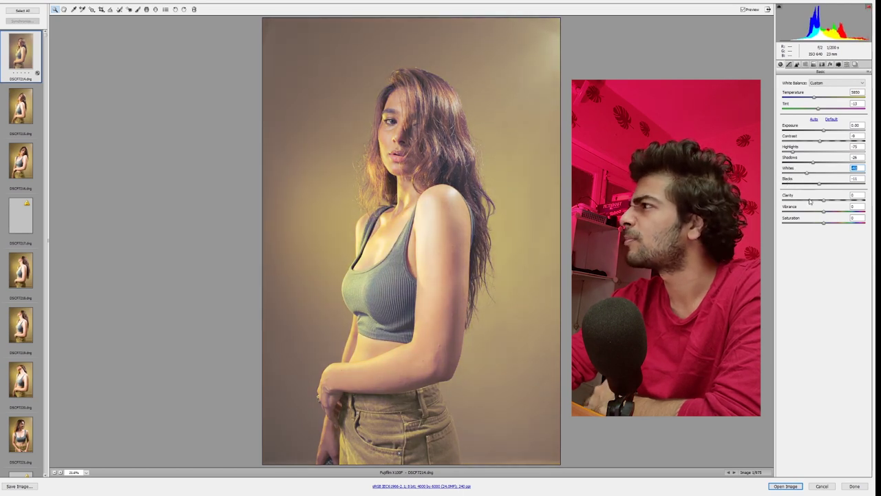
Set Clarity to +8 after trying stronger and weaker amounts, and raise Vibrance slightly.
left_click(823, 203)
left_click_drag(828, 202, 859, 201)
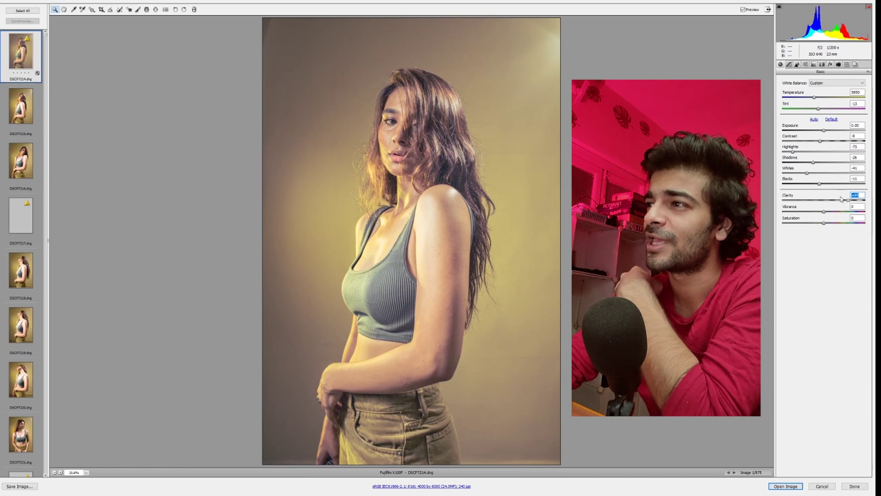
left_click(809, 200)
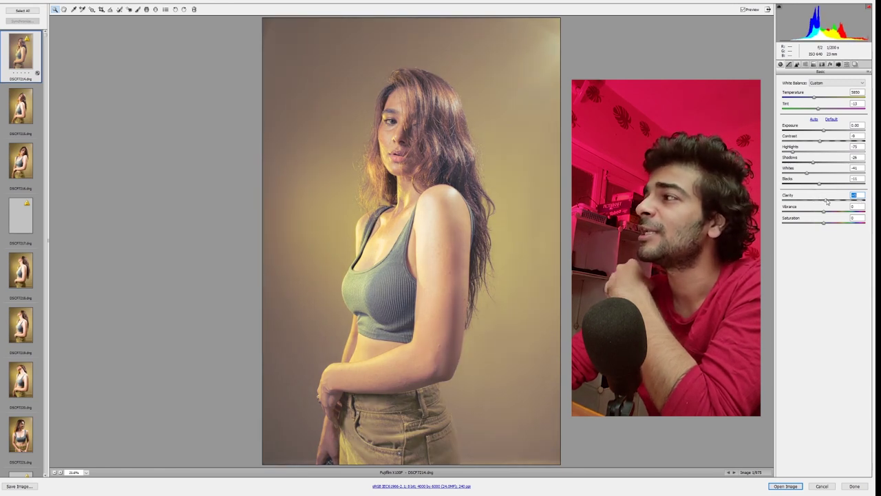
left_click_drag(827, 201, 831, 201)
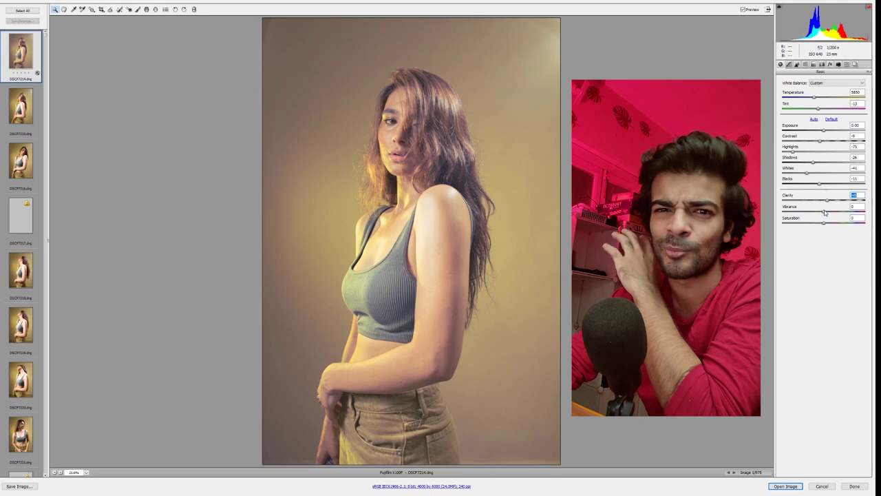
mouse_move(825, 213)
left_mouse_down()
mouse_move(848, 210)
mouse_move(819, 223)
left_mouse_up()
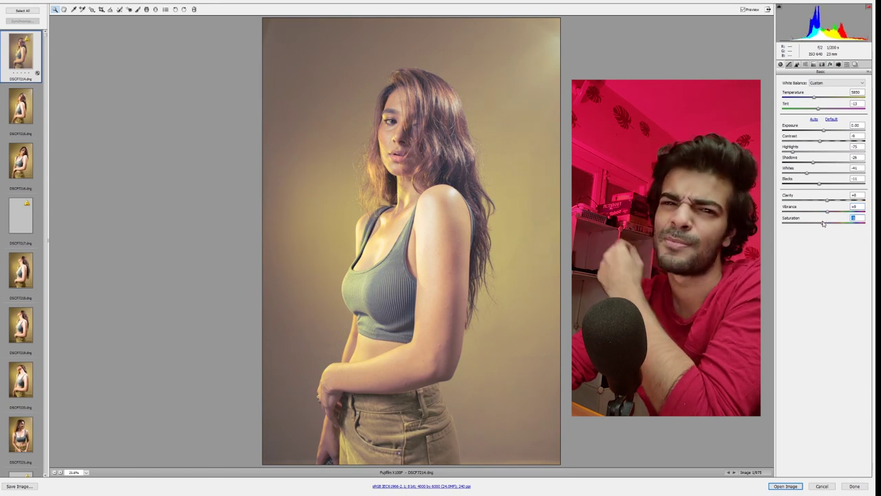
Compare the portrait before and after all adjustments made so far, leaving the adjusted preview on.
left_click(846, 64)
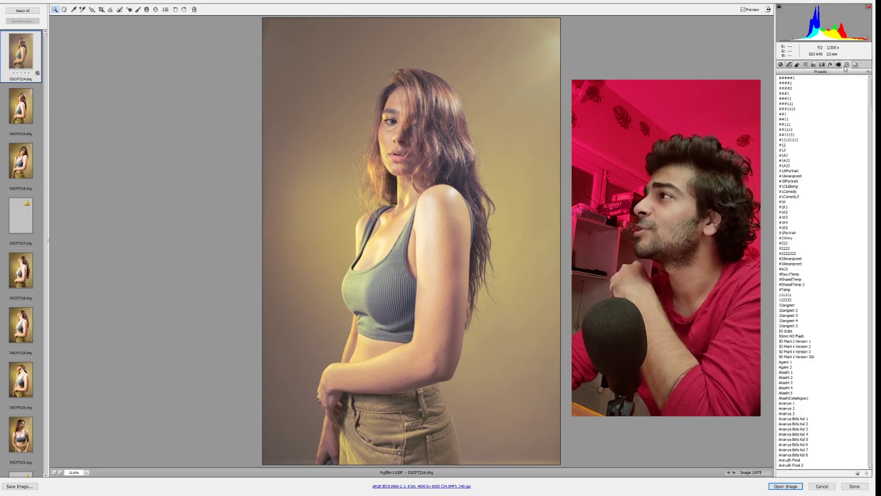
left_click(743, 10)
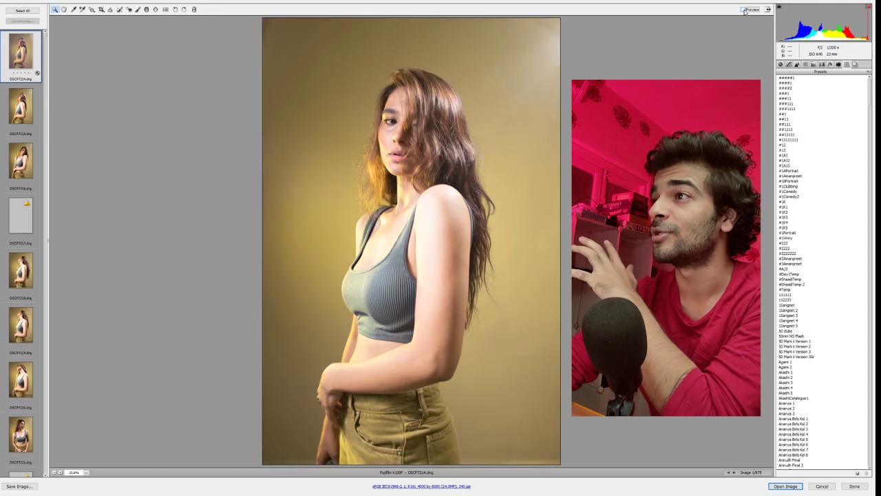
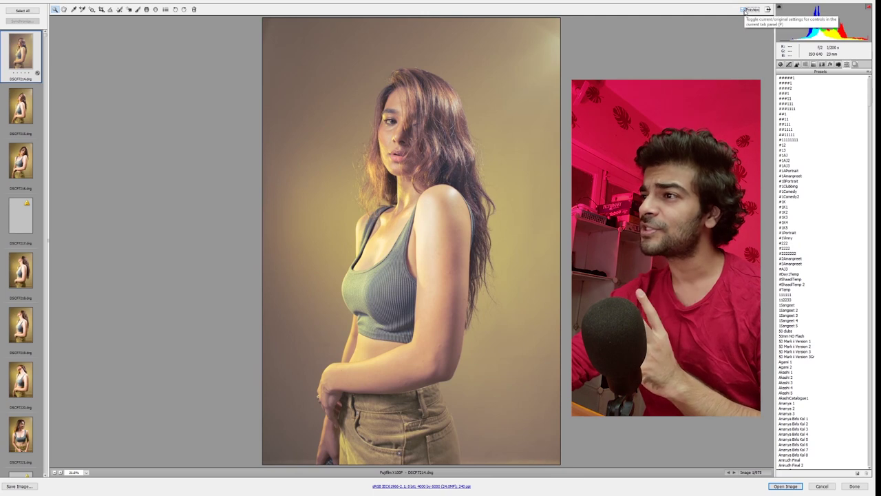
left_click(745, 11)
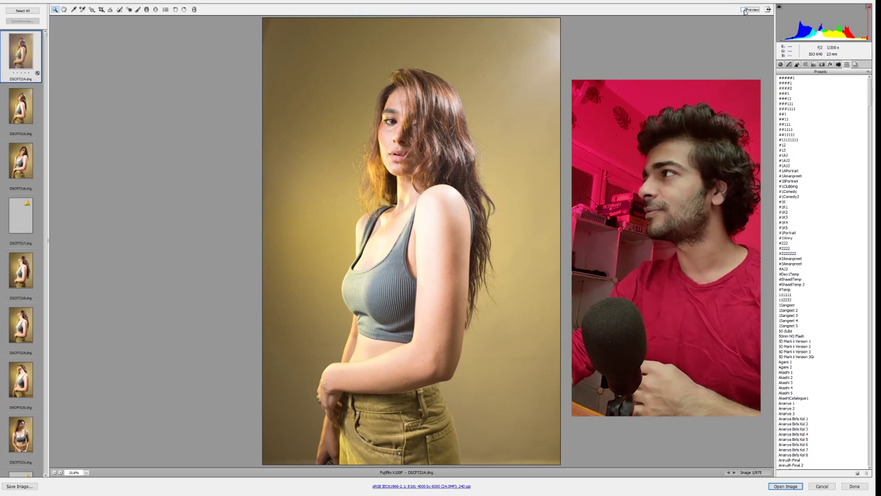
left_click(744, 11)
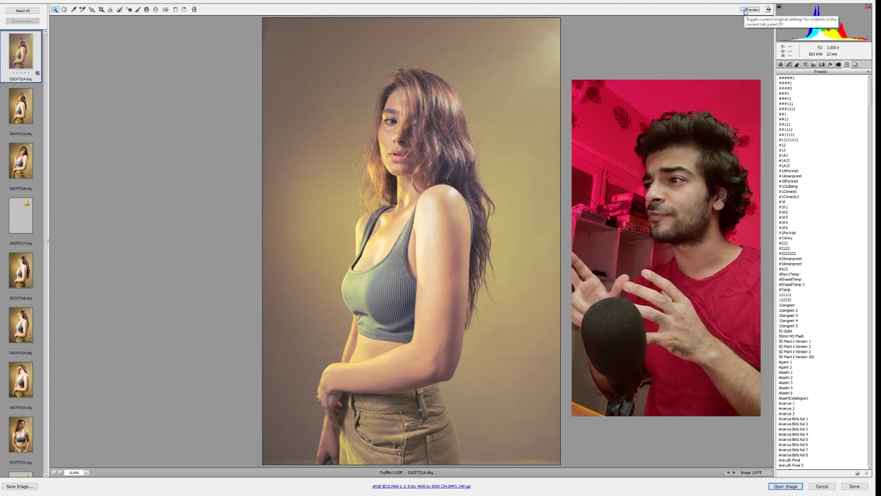
left_click(746, 9)
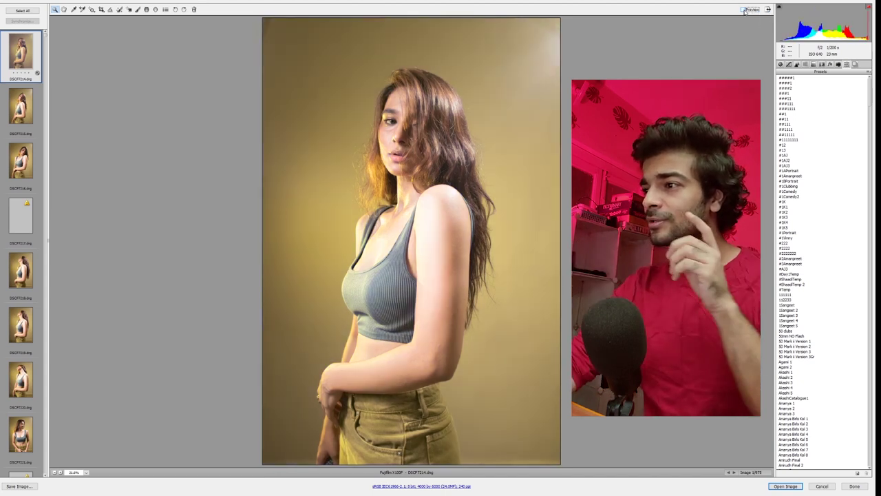
left_click(745, 9)
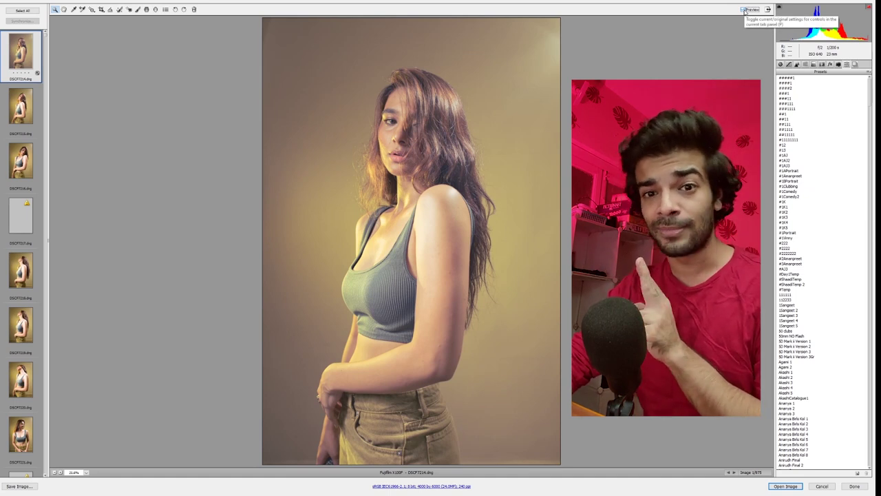
left_click(745, 10)
left_click(745, 10)
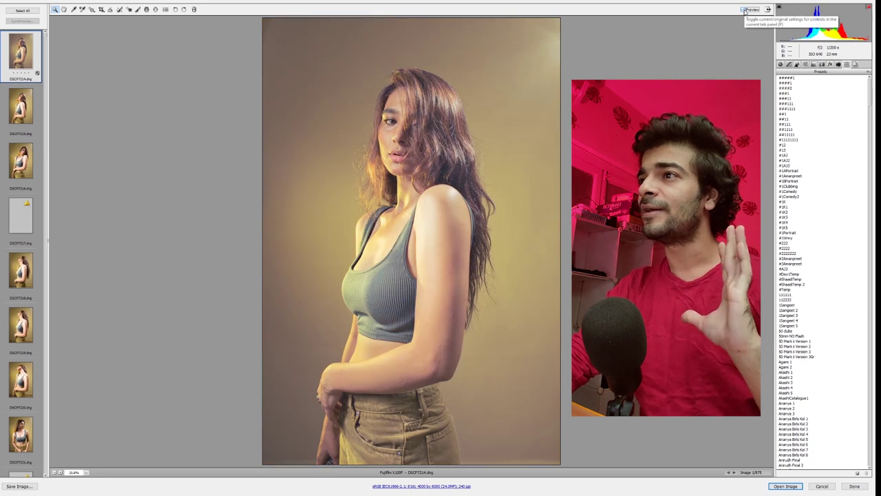
left_click(745, 9)
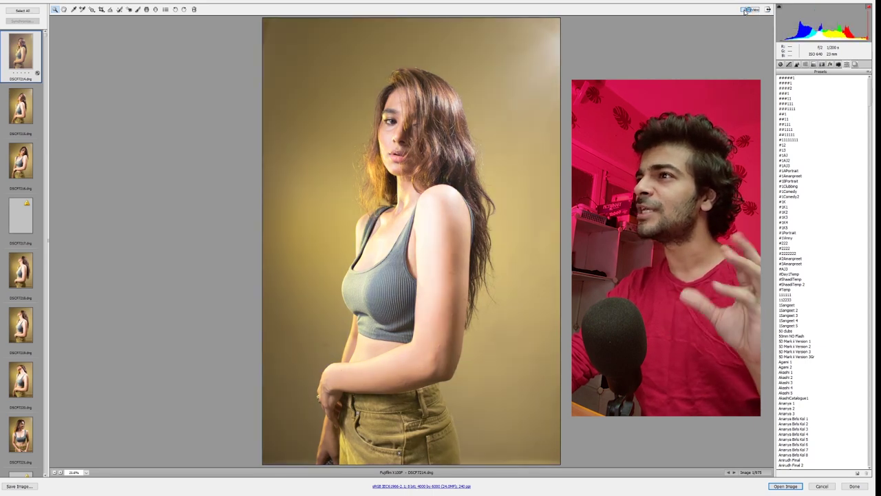
left_click(745, 10)
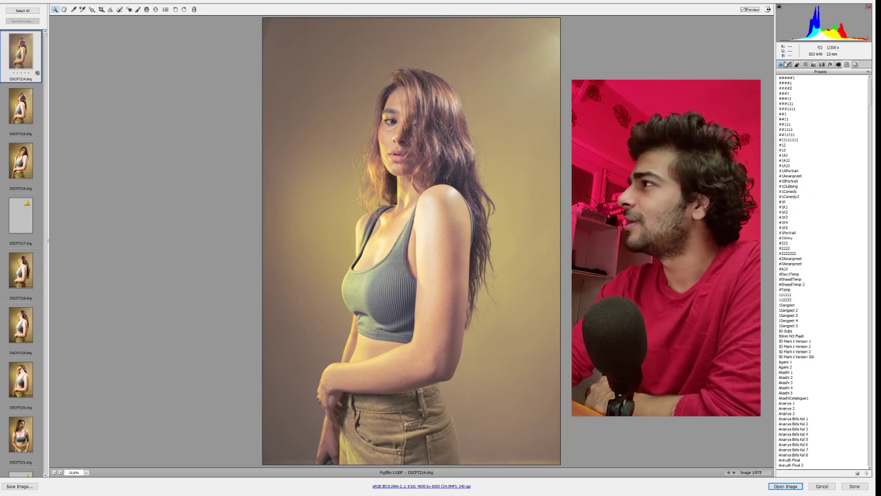
In the HSL hue adjustments, try shifting Oranges both ways, return it to 0, and set Yellows to -23.
left_click(789, 64)
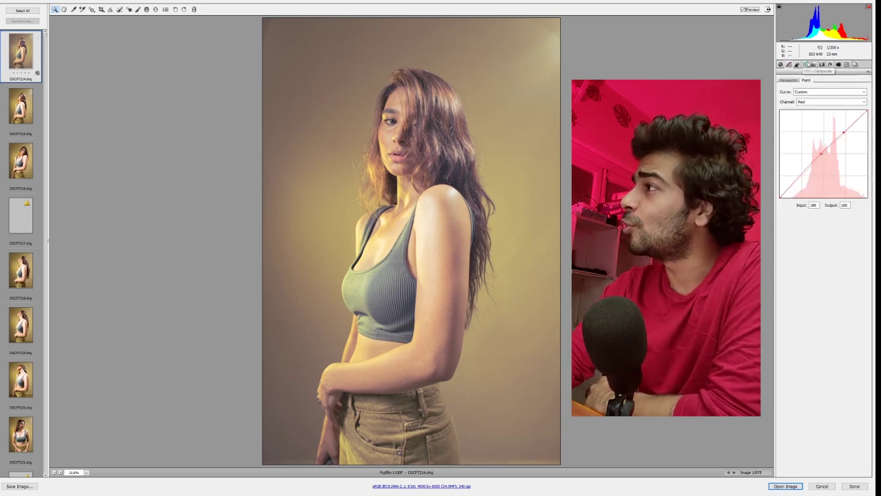
left_click(807, 64)
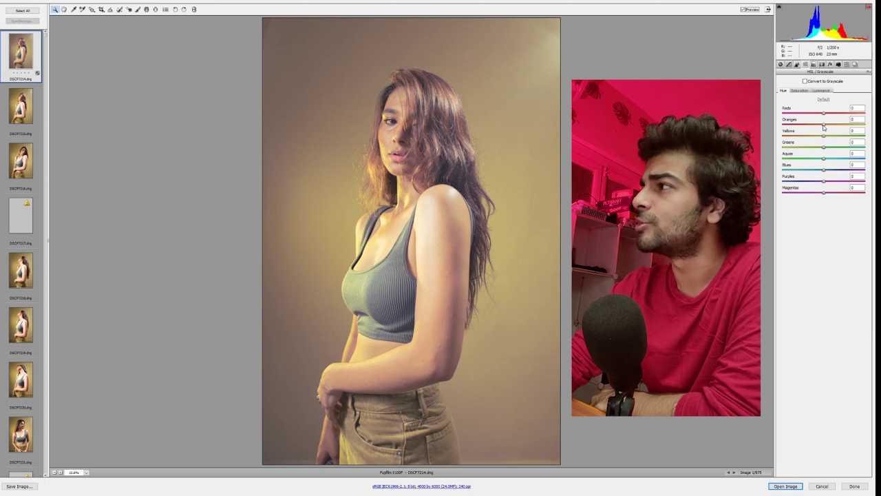
left_click_drag(824, 125, 860, 122)
left_click_drag(788, 123, 820, 125)
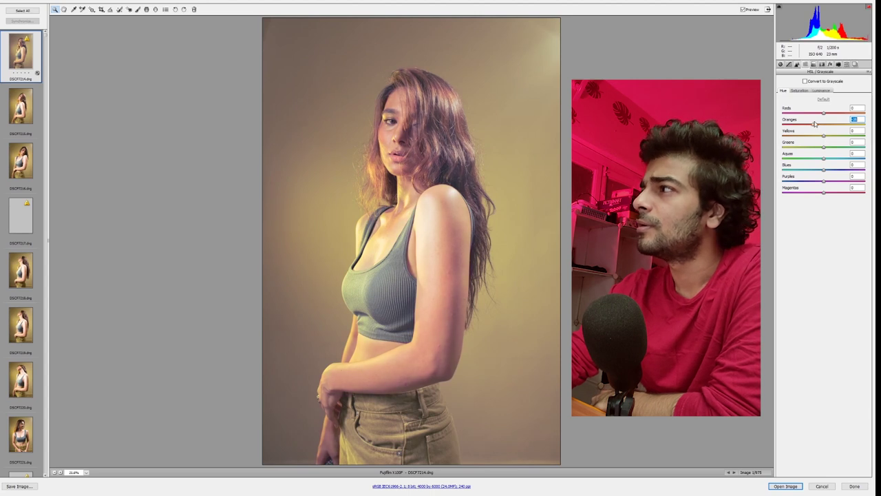
mouse_move(815, 123)
left_mouse_down()
mouse_move(832, 136)
mouse_move(851, 134)
mouse_move(823, 132)
mouse_move(853, 132)
mouse_move(817, 133)
left_mouse_up()
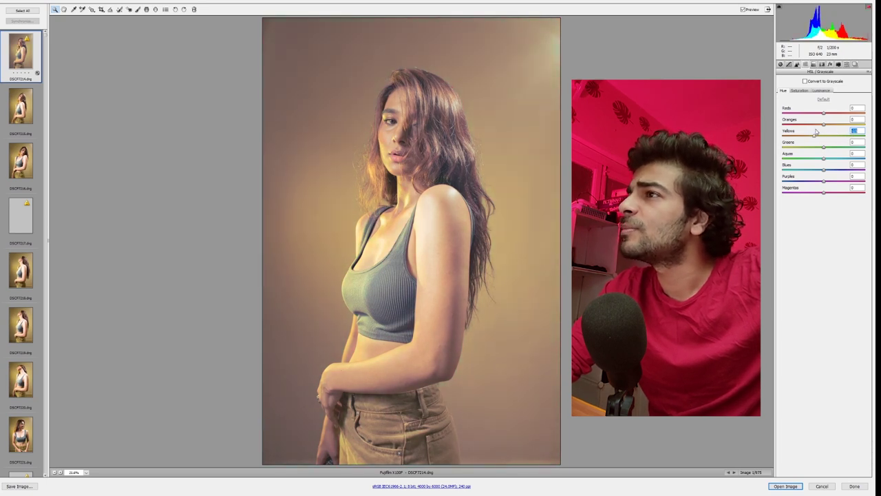
Compare the portrait with the Yellows hue at 0 and at -23, zoomed out and fitted in view, keeping -23.
double_click(816, 133)
left_click(816, 129)
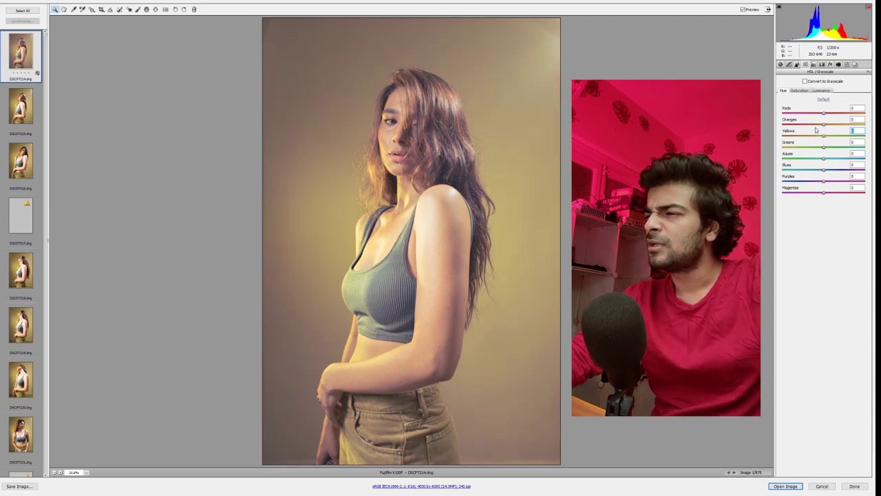
key("ctrl+minus")
key("ctrl+minus")
key("ctrl+minus")
key("ctrl+minus")
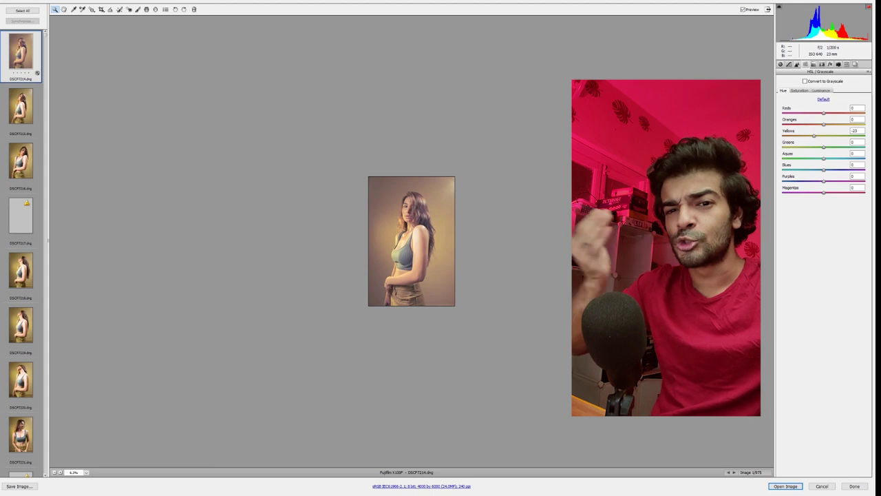
left_click(854, 130)
type("0")
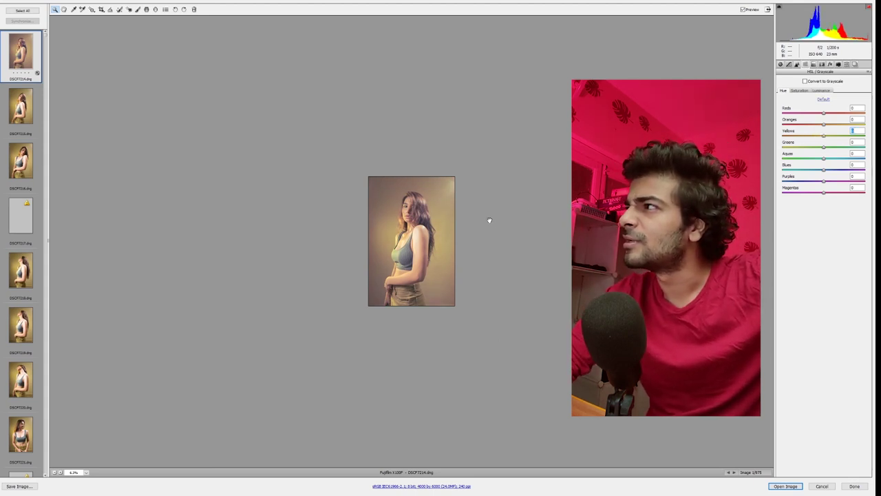
right_click(445, 193)
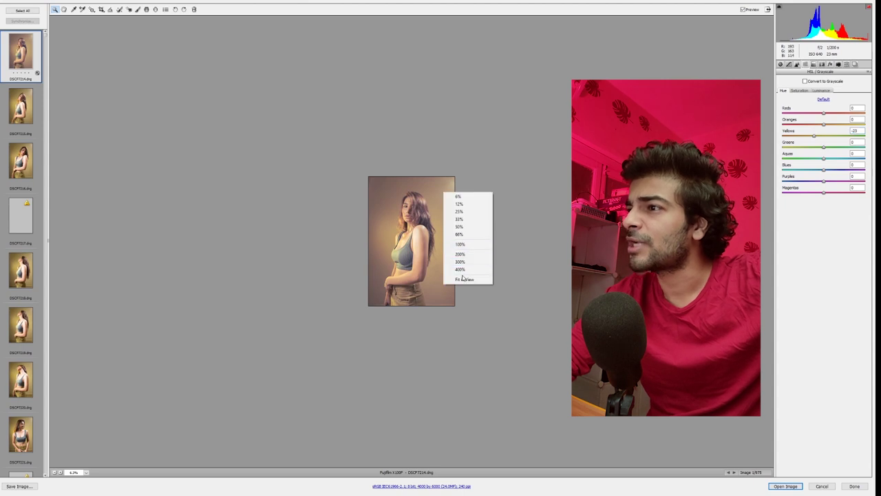
left_click(461, 279)
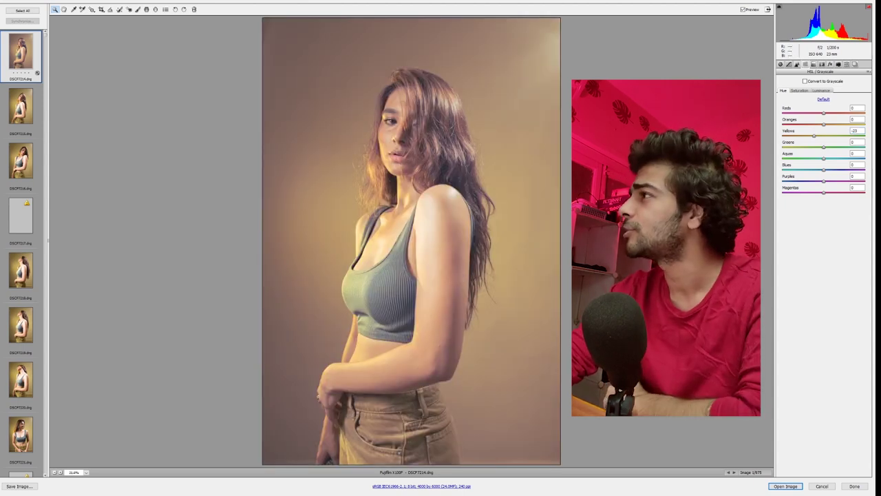
In the HSL luminance adjustments, set Oranges to +20, Yellows to +5 and Greens to -13.
left_click(821, 90)
left_click_drag(827, 126, 799, 153)
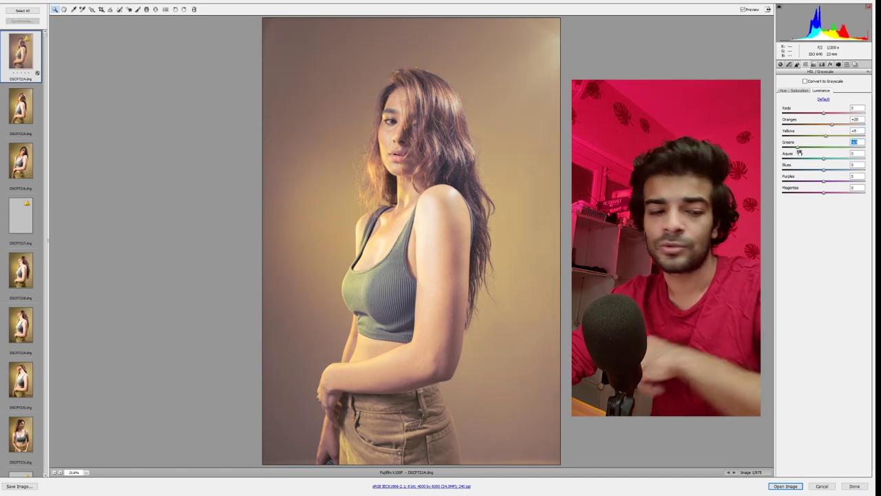
left_click_drag(800, 150, 822, 150)
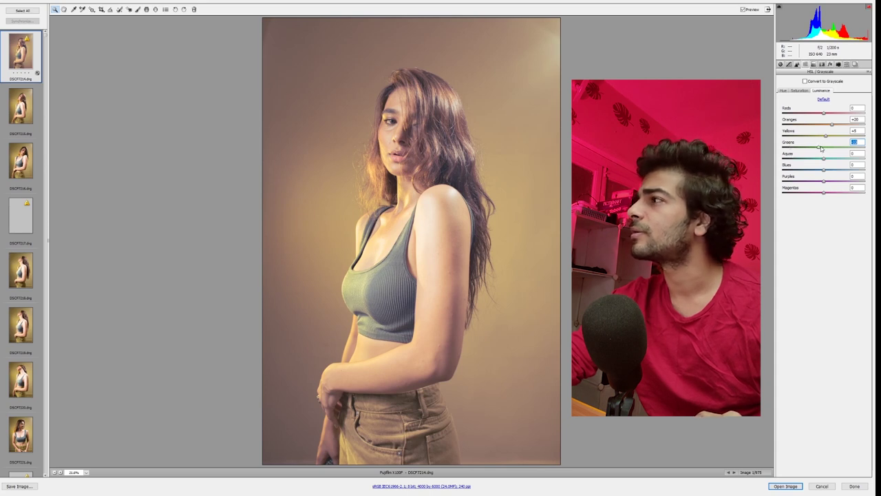
Try shifting the luminance of Blues, Purples and Magentas, returning each to 0.
left_click(854, 165)
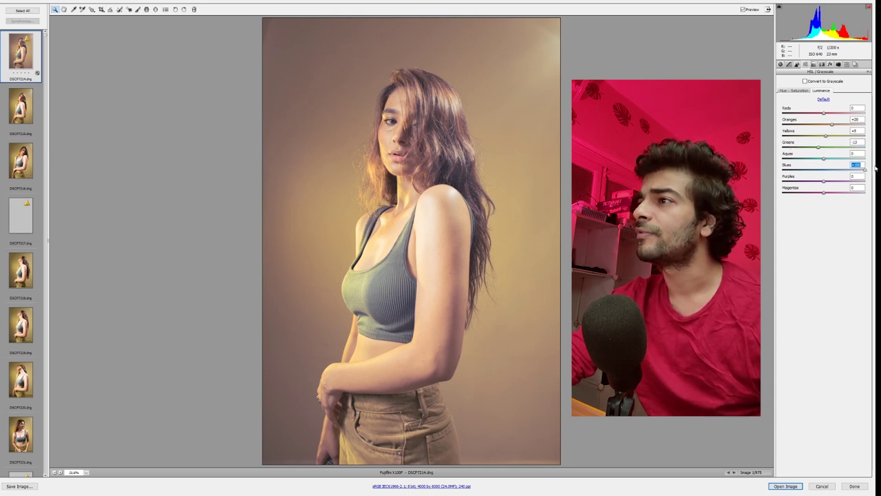
type("0")
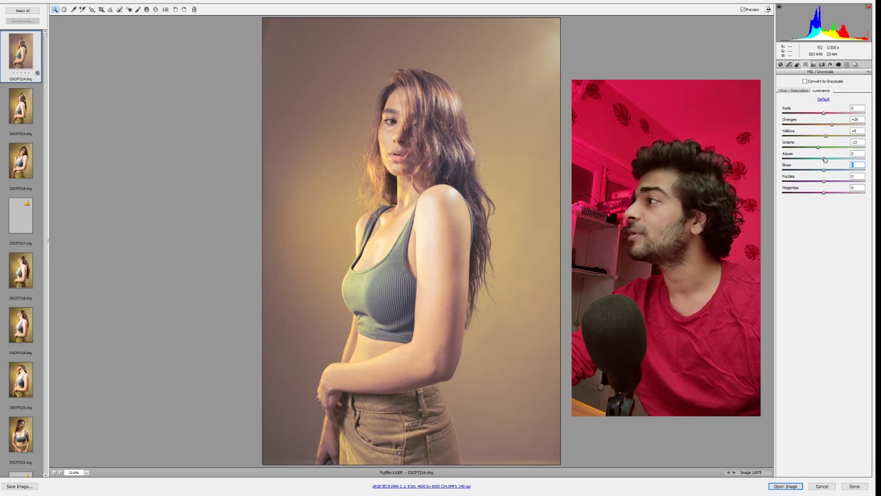
key("Tab")
left_click_drag(825, 183, 847, 182)
key("Tab")
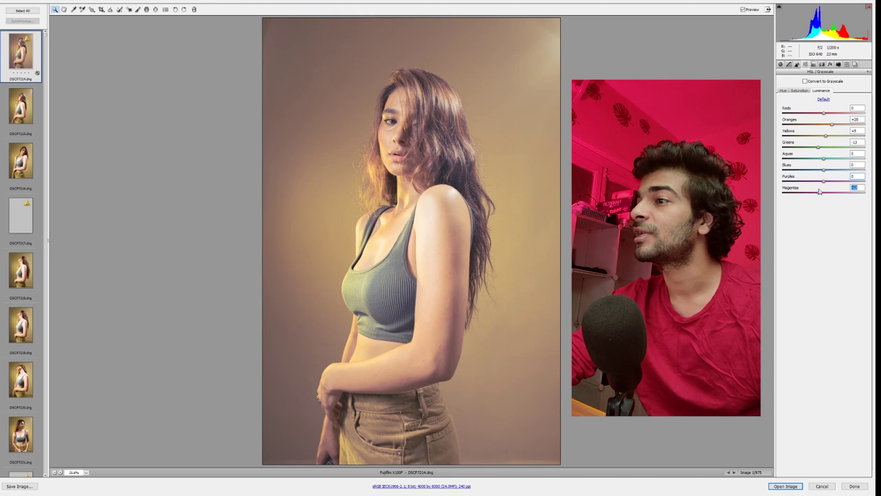
double_click(848, 192)
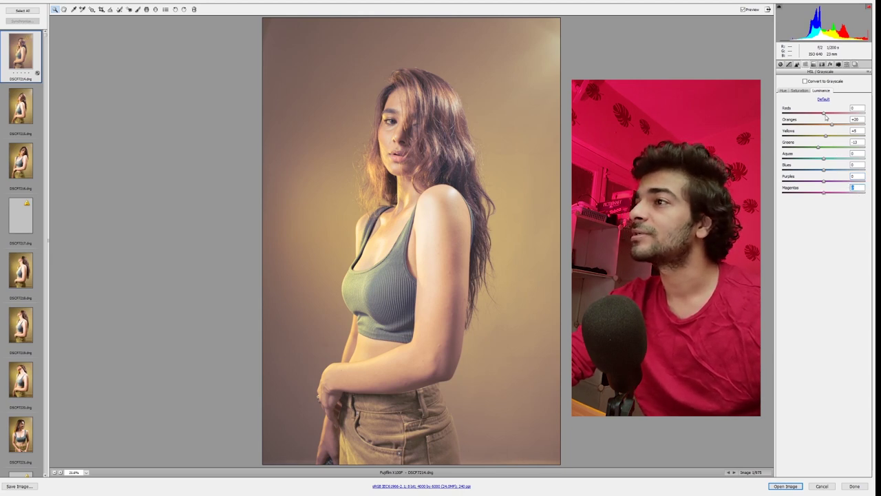
In the HSL saturation adjustments, set Oranges to +10 and reduce Yellows slightly.
left_click_drag(826, 117, 822, 138)
left_click(798, 90)
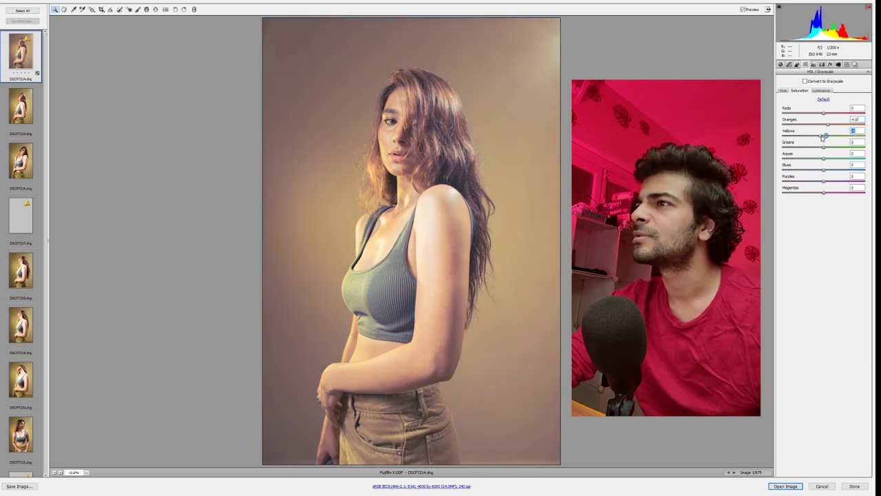
Compare the portrait before and after all adjustments, zoomed out, leaving the adjusted preview on and fitted in view.
left_click(847, 64)
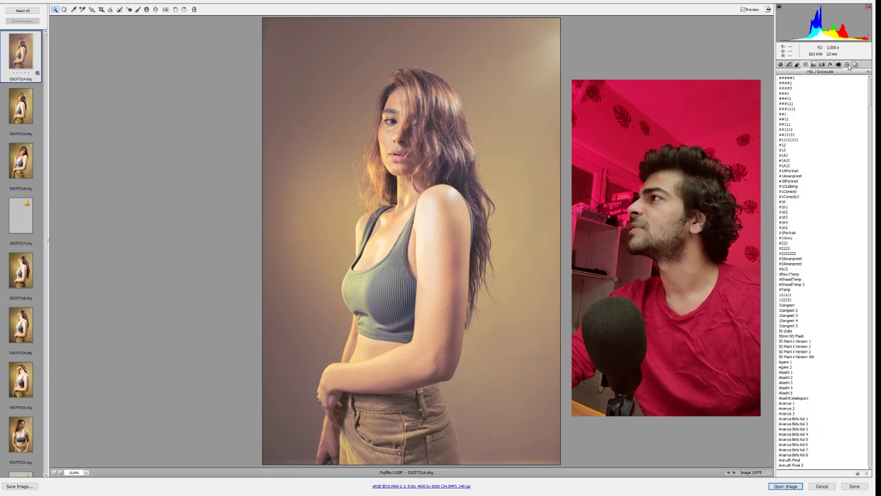
left_click(743, 10)
left_click(743, 10)
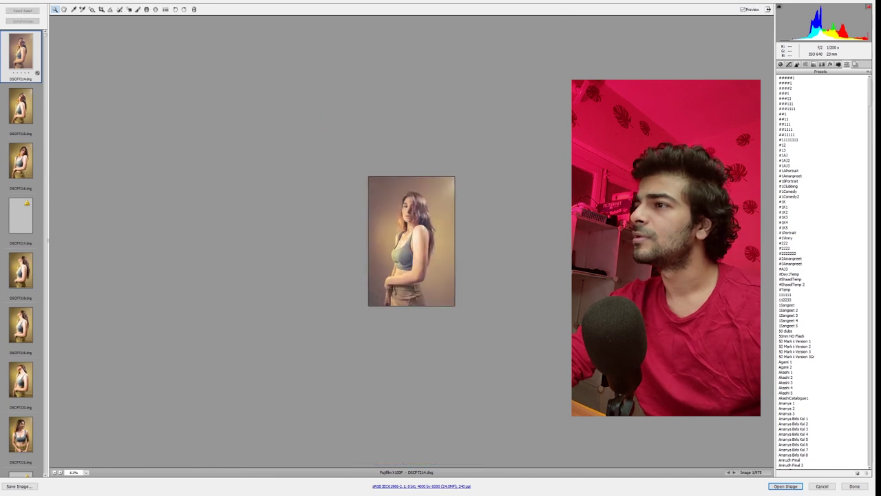
left_click(528, 184)
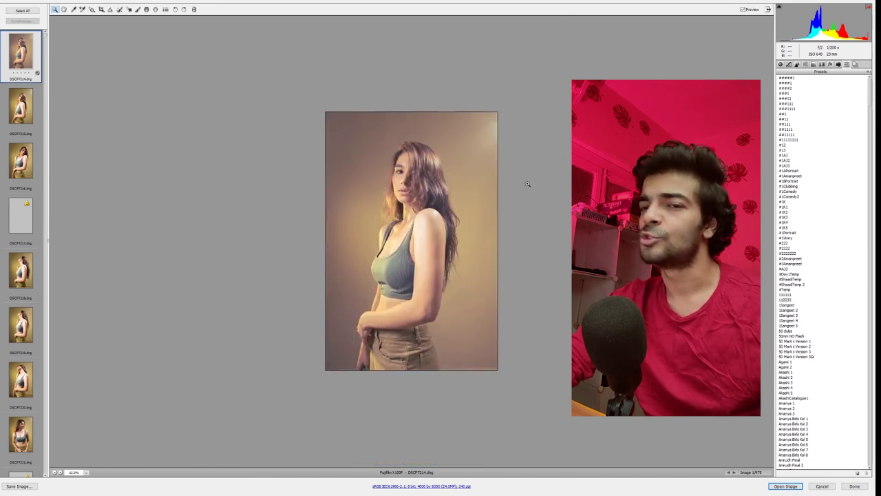
left_click(742, 10)
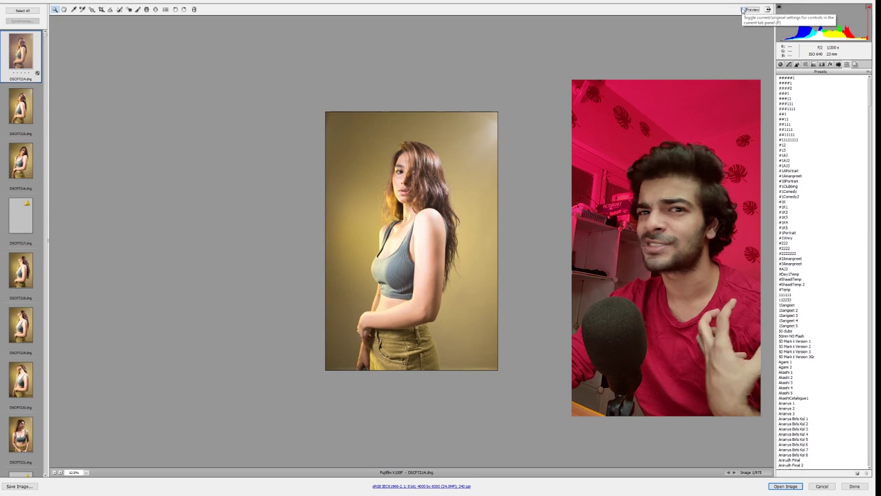
left_click(743, 10)
right_click(487, 124)
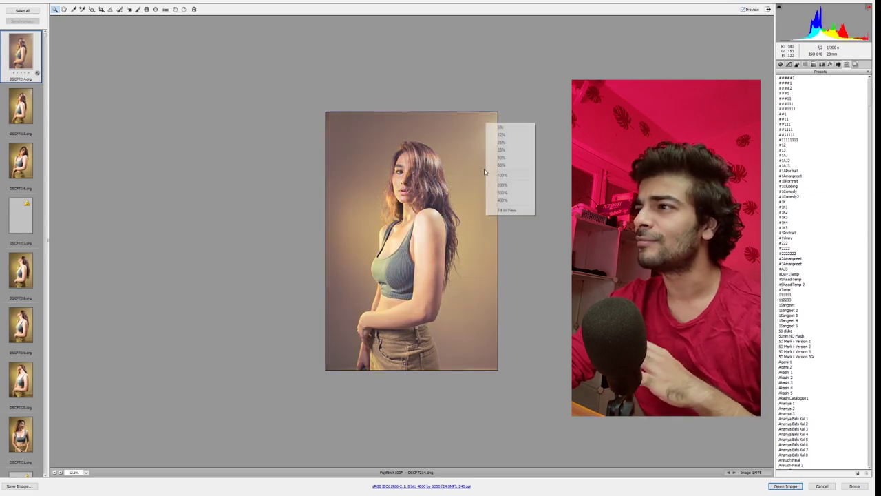
left_click(516, 210)
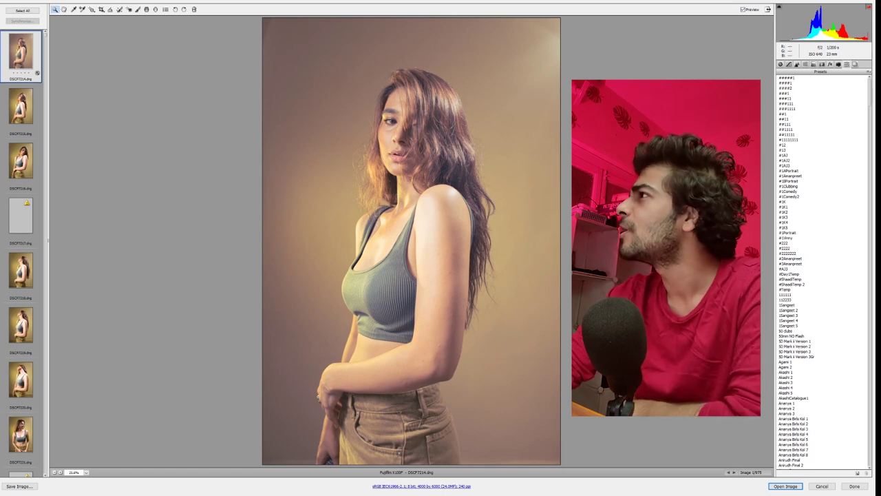
Try split toning with Highlights saturation 6, Balance +37, Shadows hue 209 and Shadows saturation 27.
left_click(813, 64)
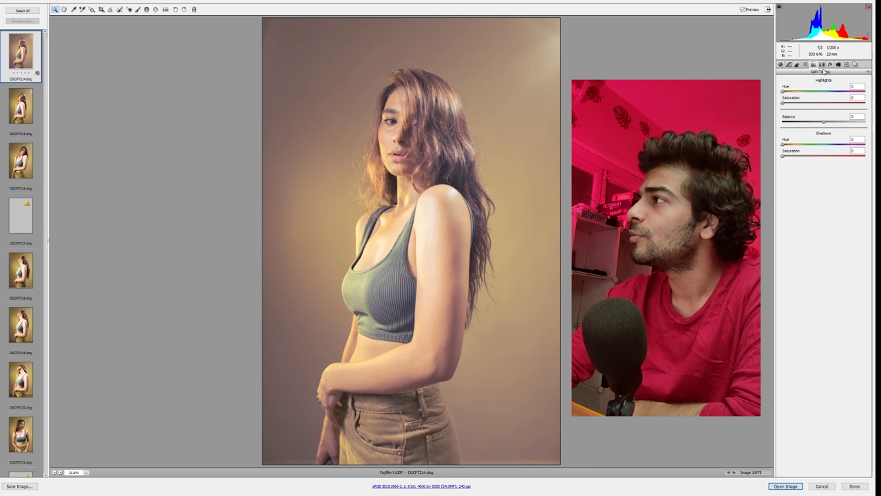
left_click(792, 104)
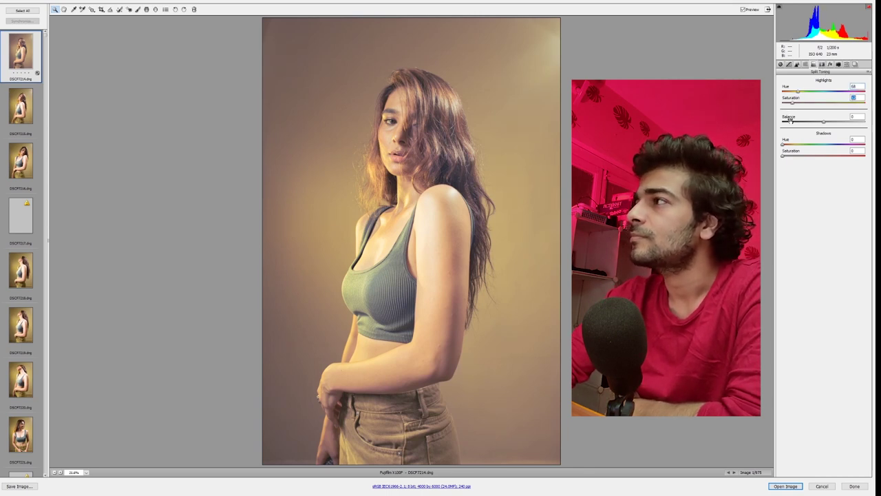
mouse_move(801, 96)
left_mouse_down()
mouse_move(822, 99)
mouse_move(801, 96)
left_mouse_up()
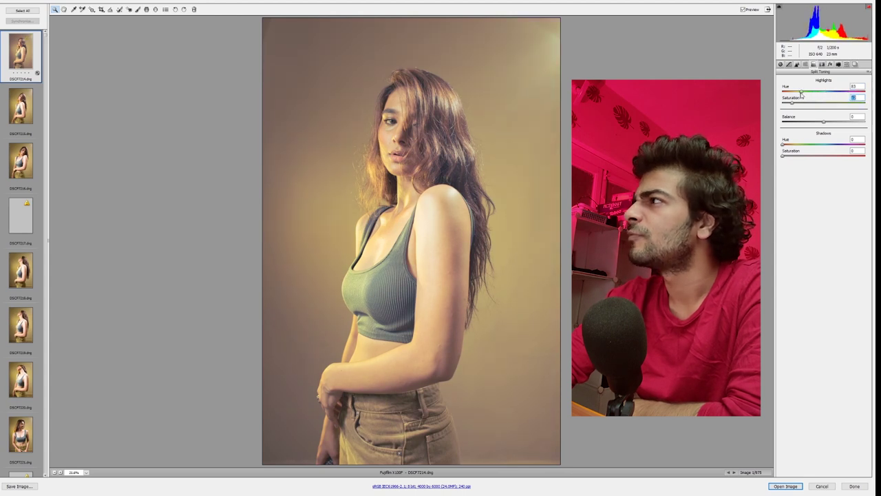
left_click(800, 144)
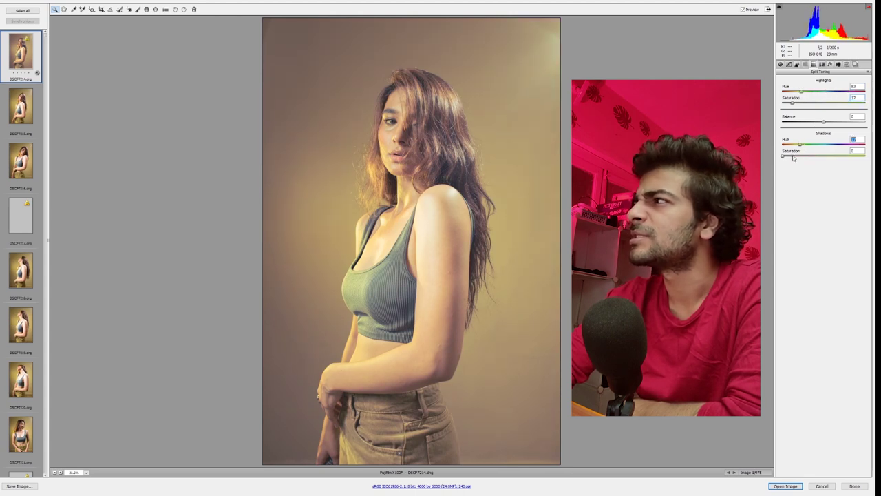
left_click_drag(785, 155, 838, 154)
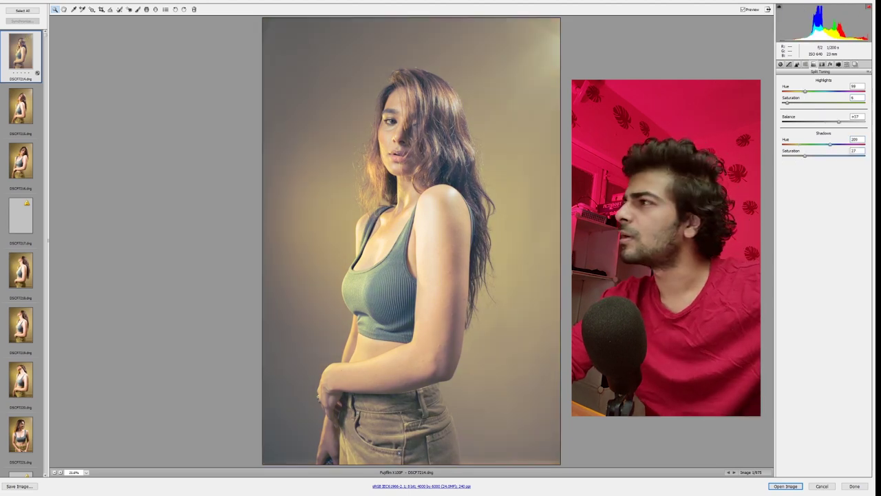
Compare the portrait with and without the split toning, both zoomed out and fitted in view.
key("ctrl+minus")
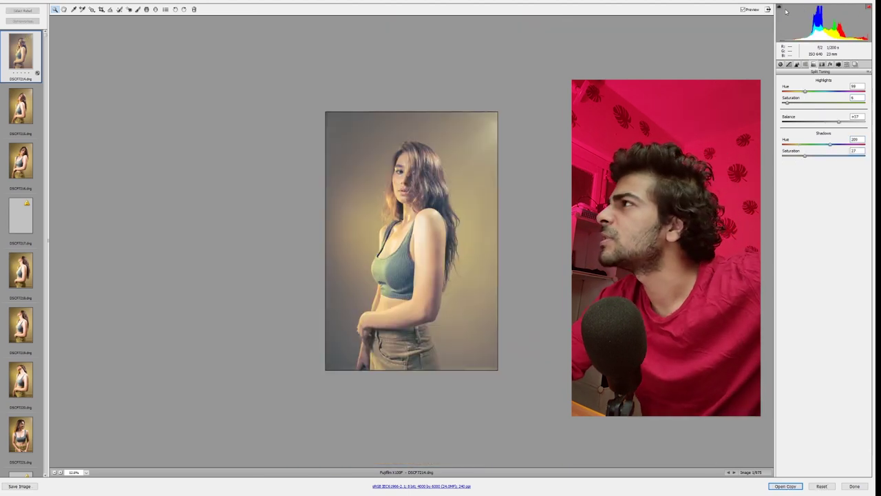
left_click(744, 9)
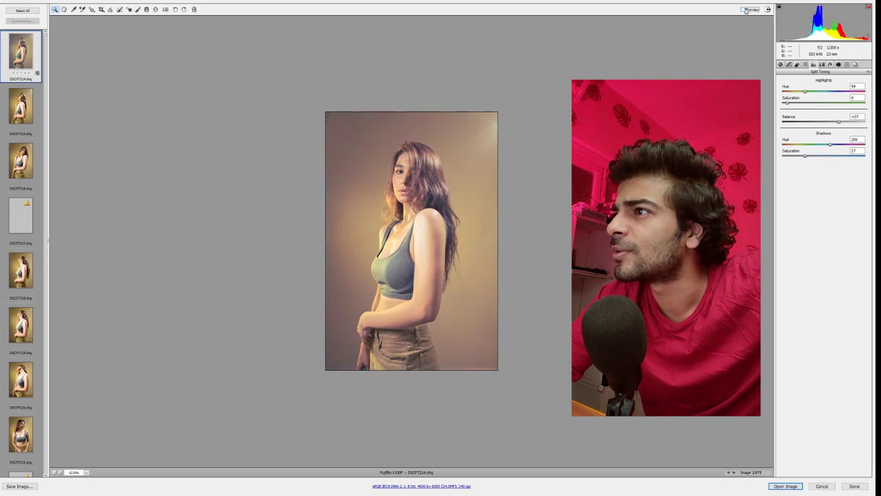
right_click(495, 139)
left_click(535, 225)
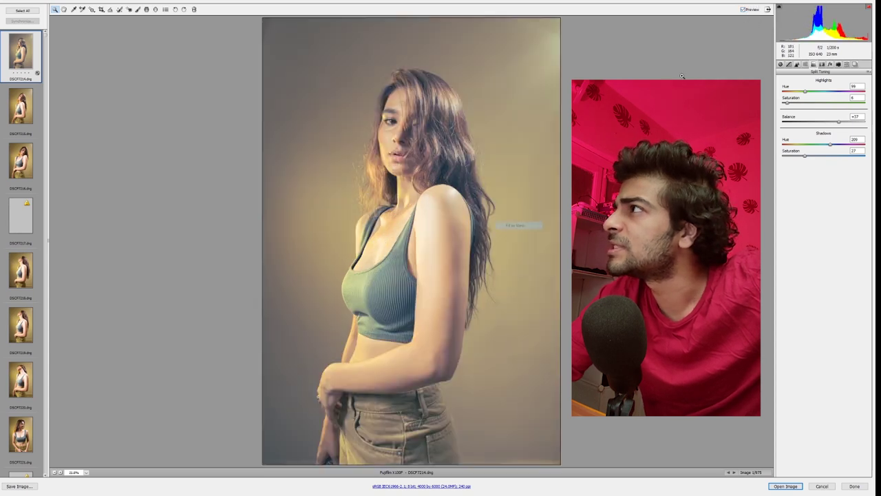
left_click(743, 10)
left_click(744, 10)
left_click(743, 9)
left_click(743, 10)
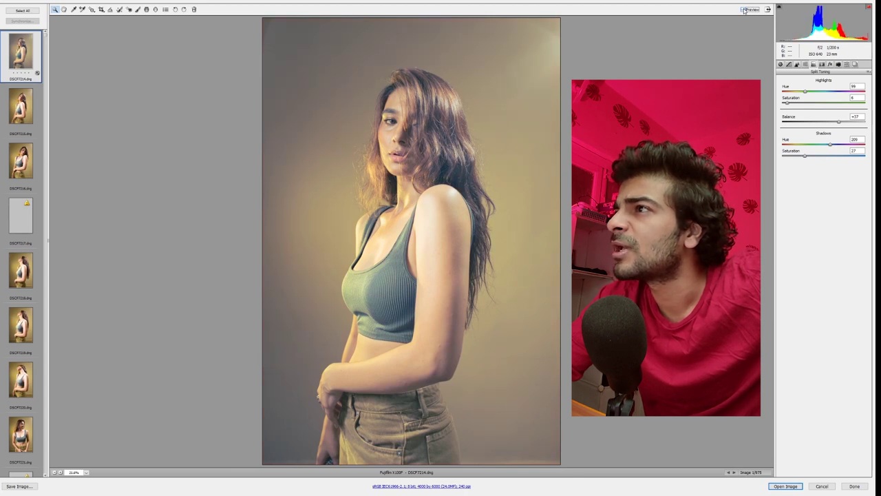
left_click(440, 246, "alt")
left_click(744, 10)
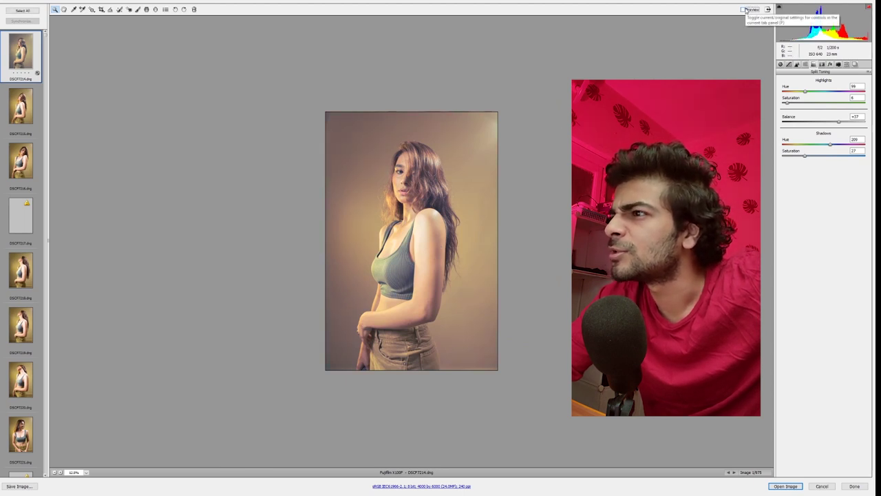
left_click(745, 10)
left_click(746, 11)
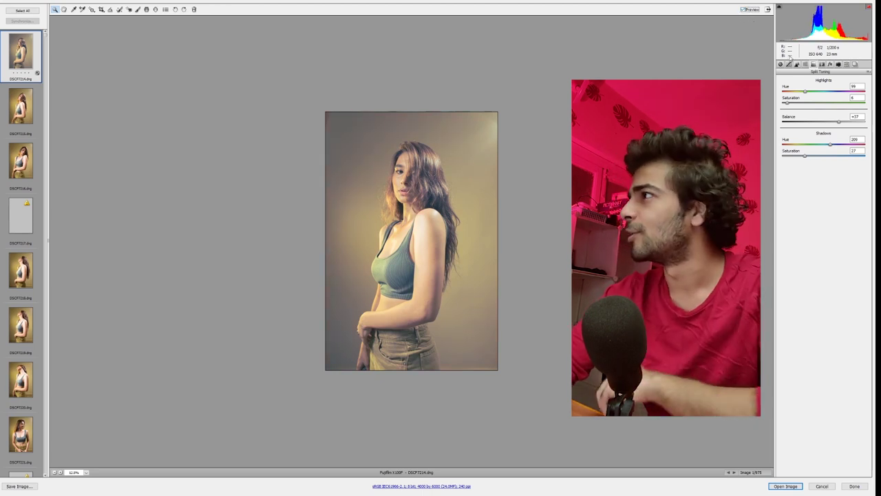
Reset the split toning saturation to 0 for both Highlights and Shadows.
double_click(793, 101)
double_click(800, 153)
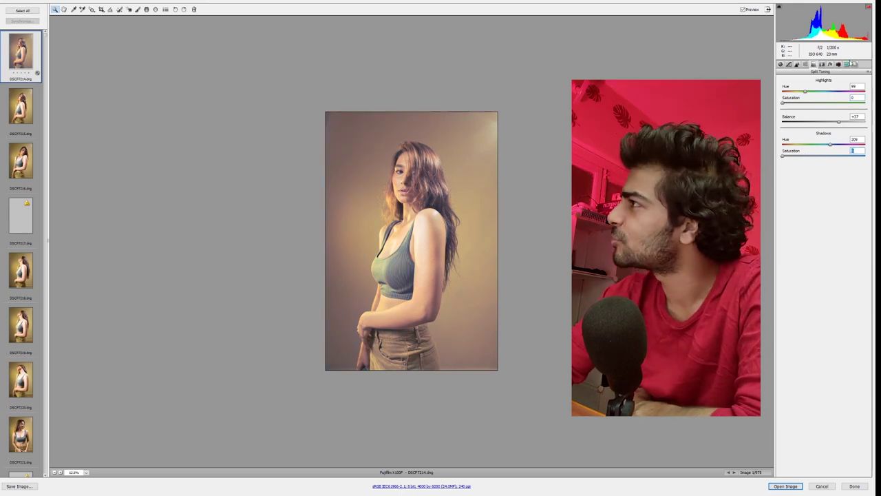
In Camera Calibration, try shifting the Red Primary hue both ways and return it to 0.
left_click(839, 64)
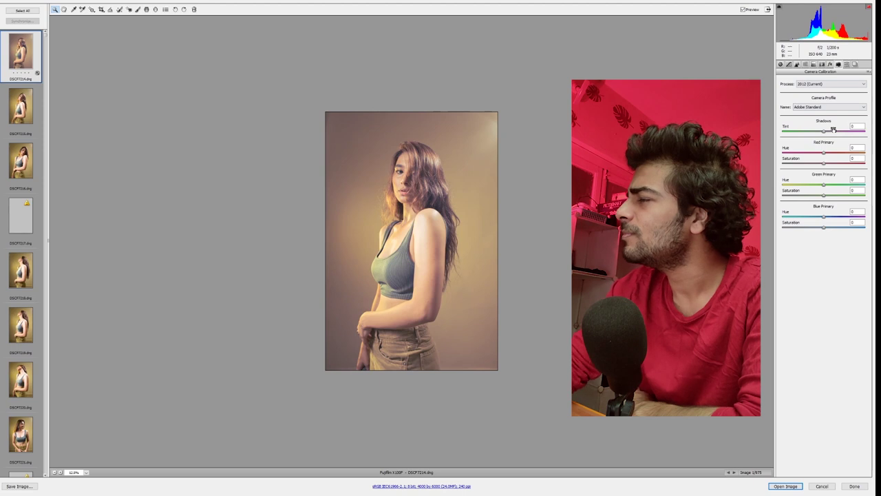
right_click(535, 136)
left_click(551, 223)
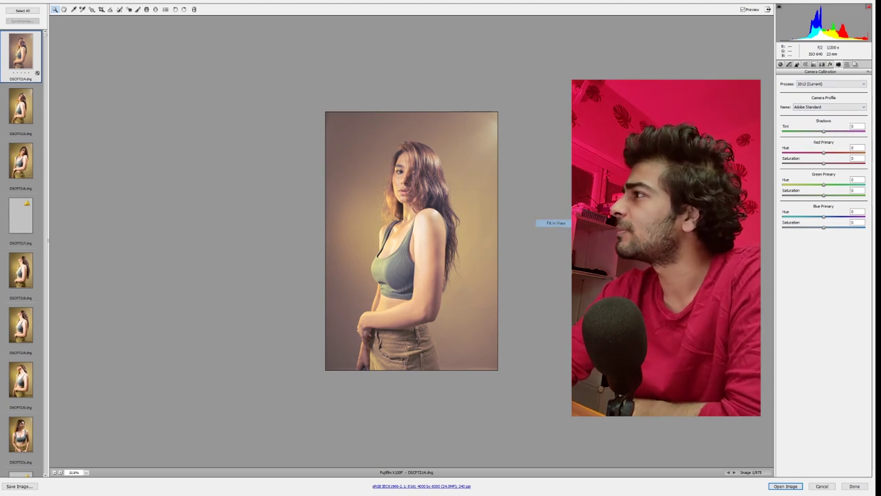
left_click(855, 148)
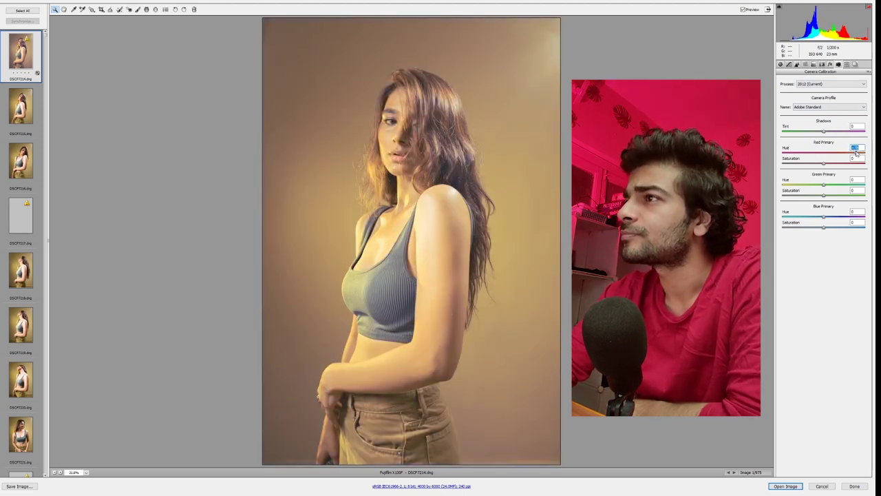
mouse_move(819, 152)
left_mouse_down()
mouse_move(836, 156)
mouse_move(817, 156)
left_mouse_up()
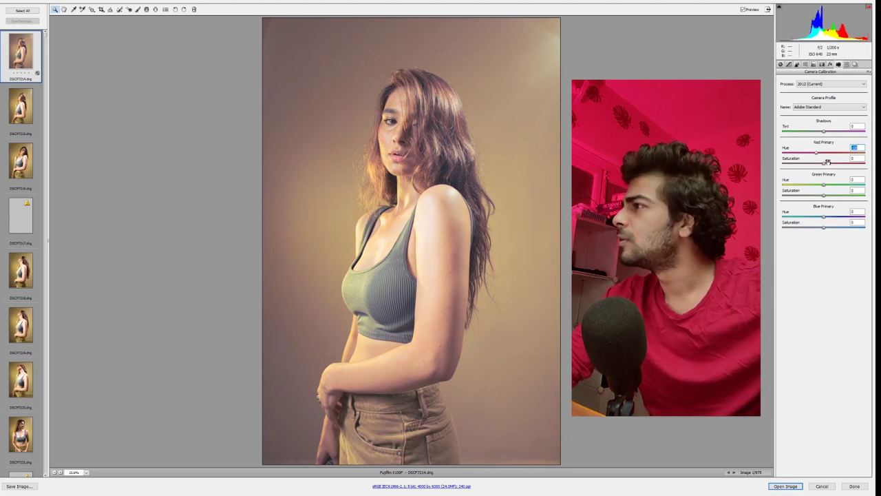
double_click(817, 156)
Set the Green Primary hue to +33 and saturation to +19, and the Blue Primary hue to -1.
left_click_drag(827, 188, 802, 219)
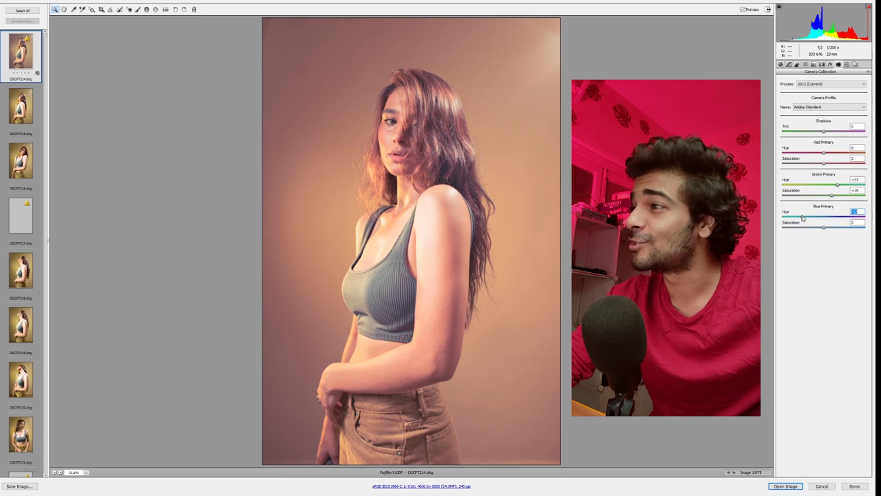
mouse_move(803, 218)
left_mouse_down()
mouse_move(840, 219)
mouse_move(822, 219)
mouse_move(835, 228)
mouse_move(796, 227)
left_mouse_up()
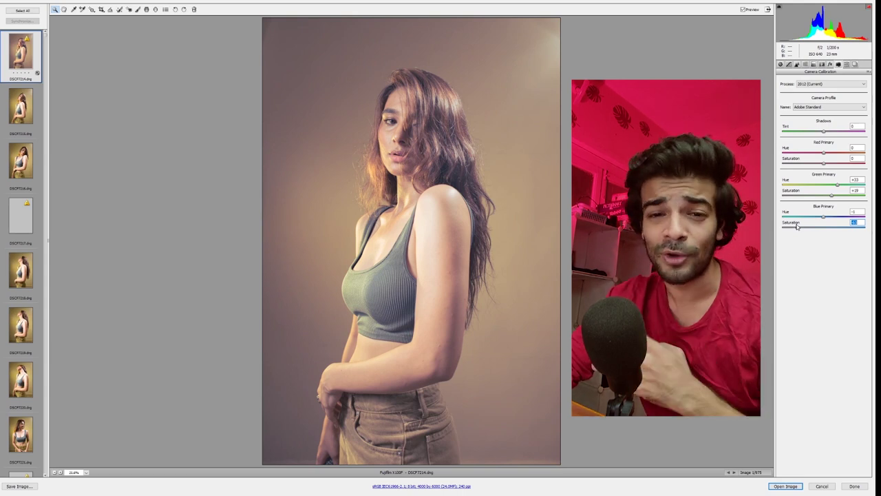
Try the Blue Primary saturation at -100 and +100, and settle on about -25.
left_click_drag(789, 230, 780, 228)
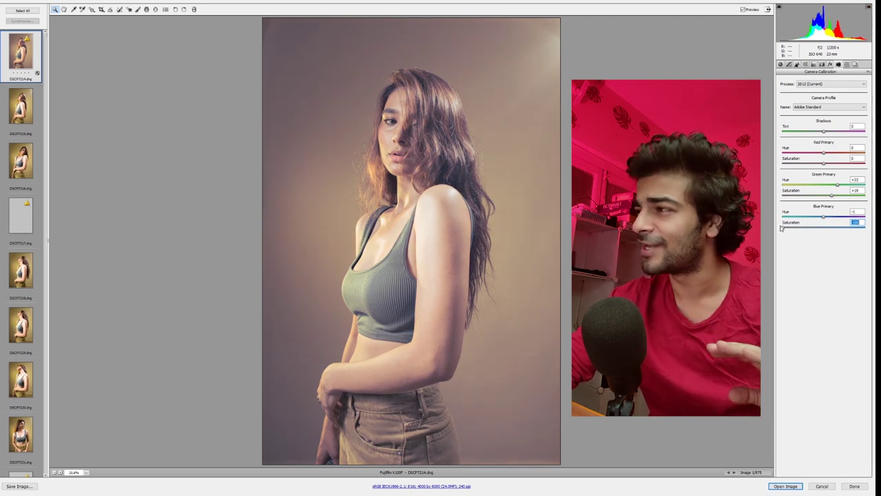
left_click_drag(785, 229, 875, 226)
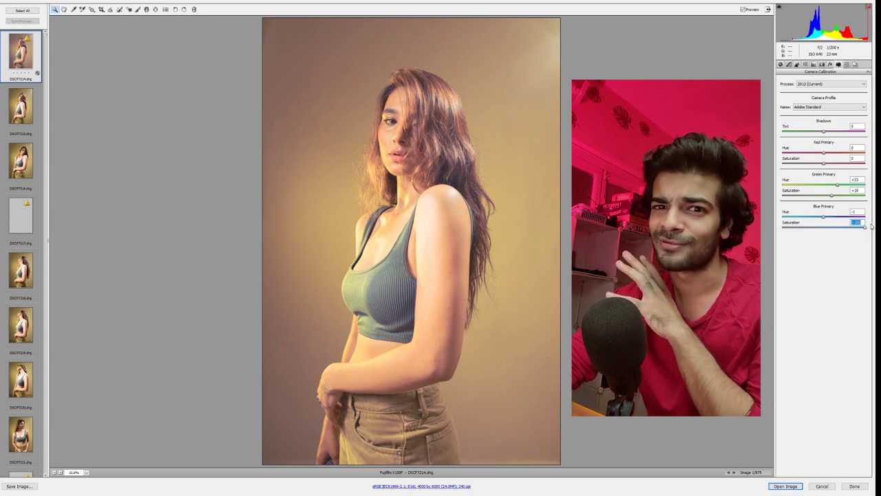
type("0")
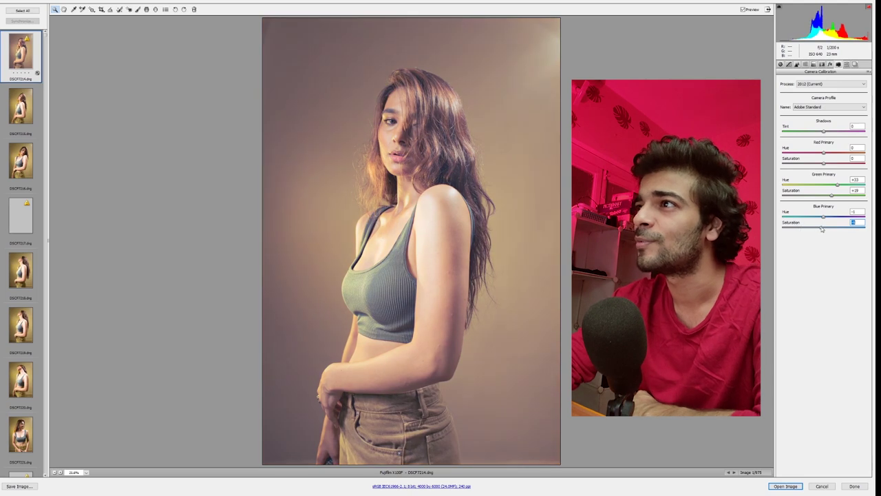
left_click_drag(821, 228, 813, 228)
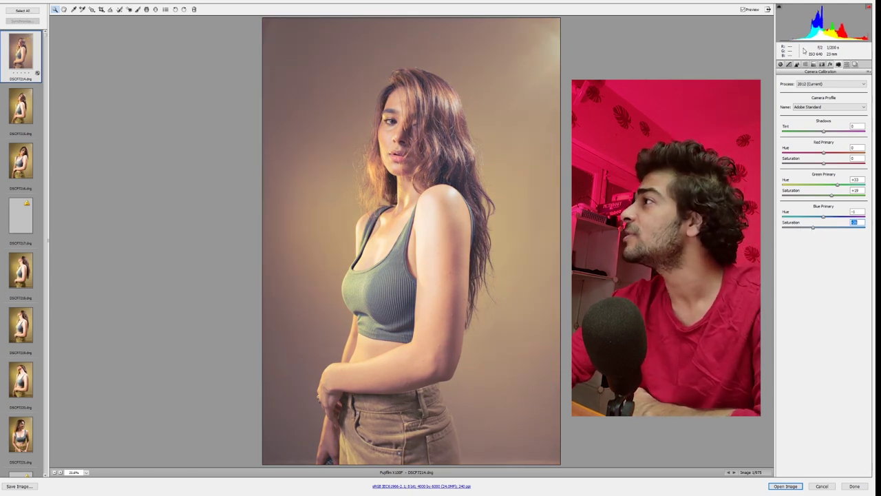
Try different Clarity values in the basic adjustments and settle on +8.
left_click(780, 65)
left_click_drag(824, 141, 809, 199)
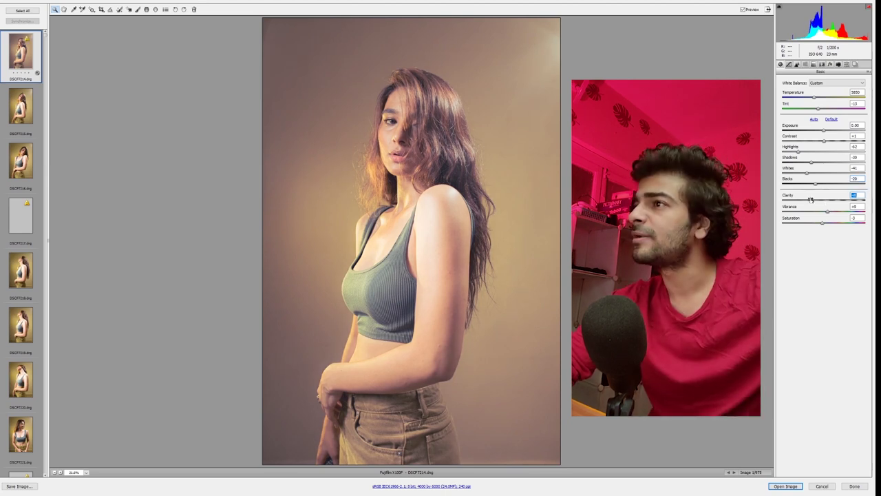
left_click(540, 176, "alt")
right_click(460, 199)
left_click(482, 247)
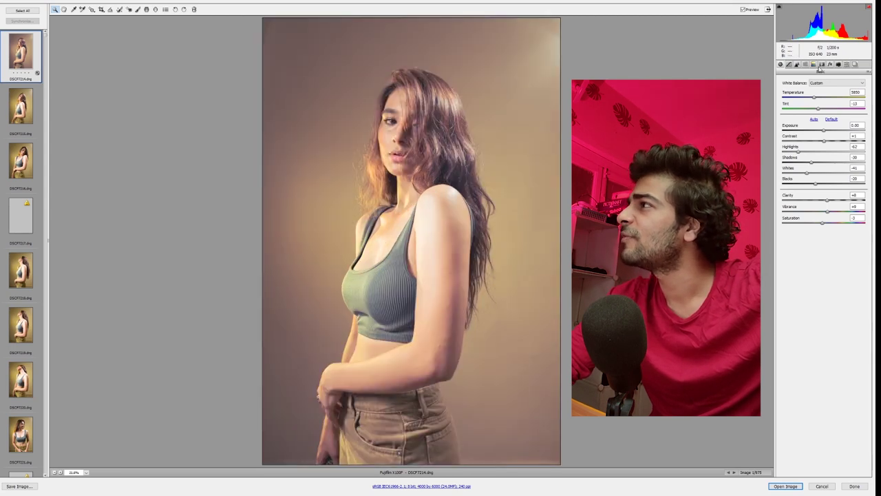
Add grain to the portrait with Amount 32, Size 52 and Roughness 73.
left_click(837, 65)
left_click(830, 65)
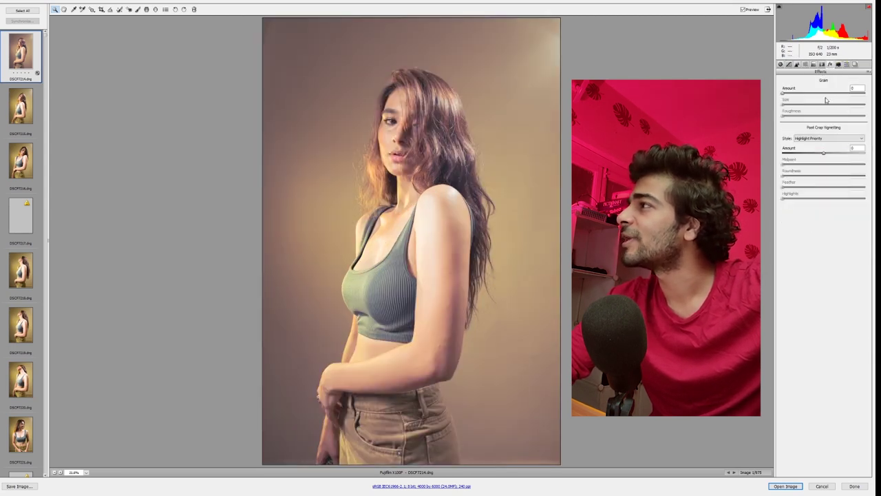
left_click(838, 93)
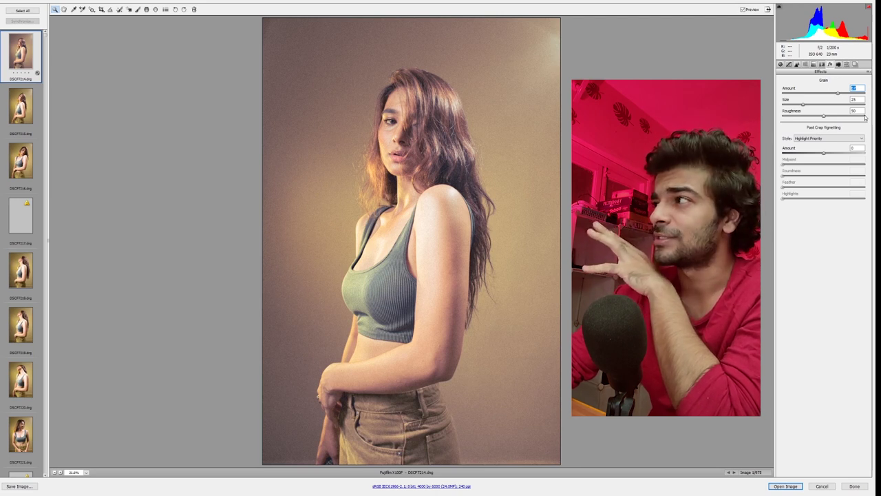
left_click(825, 104)
left_click(839, 115)
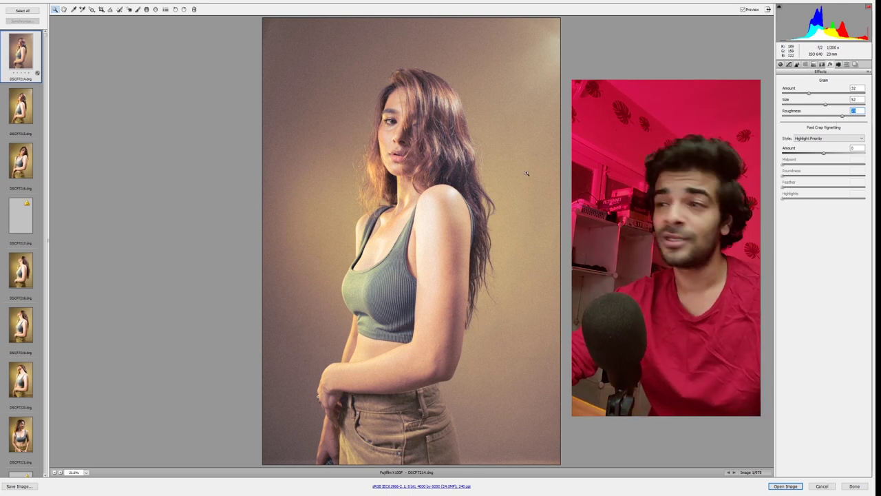
Crop the portrait to 4000 by 5000 pixels at full width, trimming strips above the head and below the waist.
key("c")
left_click_drag(337, 104, 477, 282)
left_click_drag(406, 193, 333, 346)
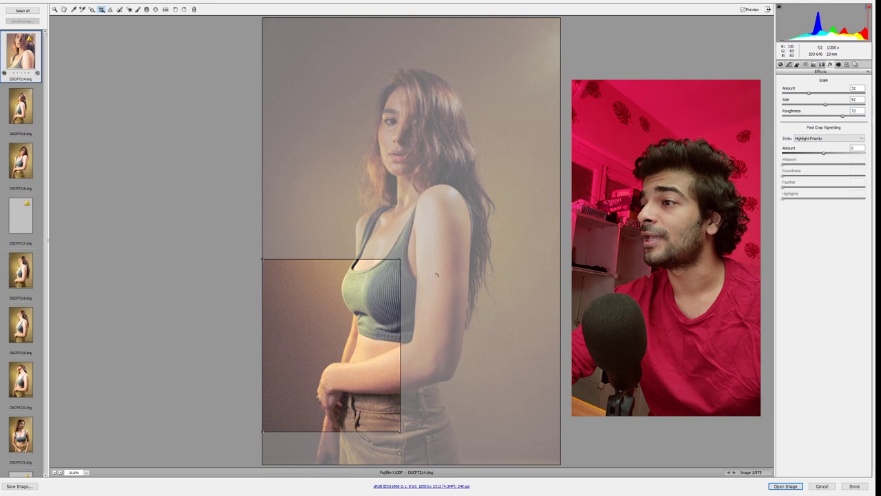
left_click_drag(399, 258, 561, 55)
left_click_drag(457, 220, 457, 214)
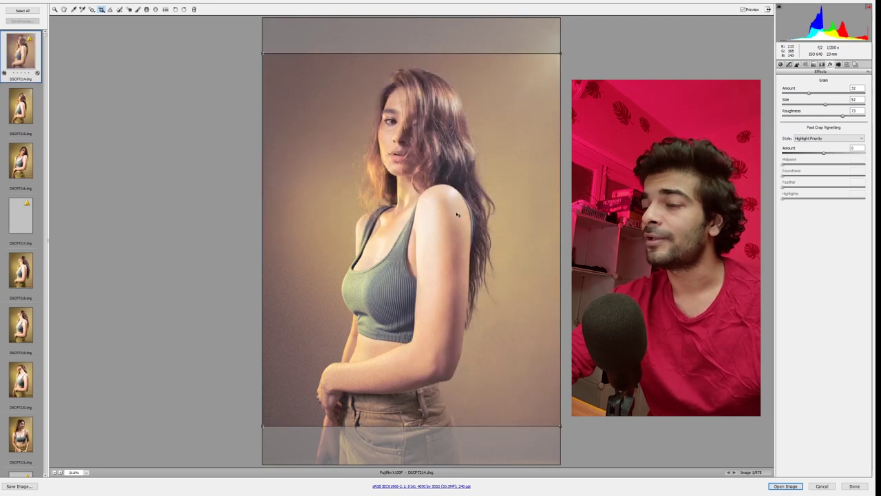
key("Return")
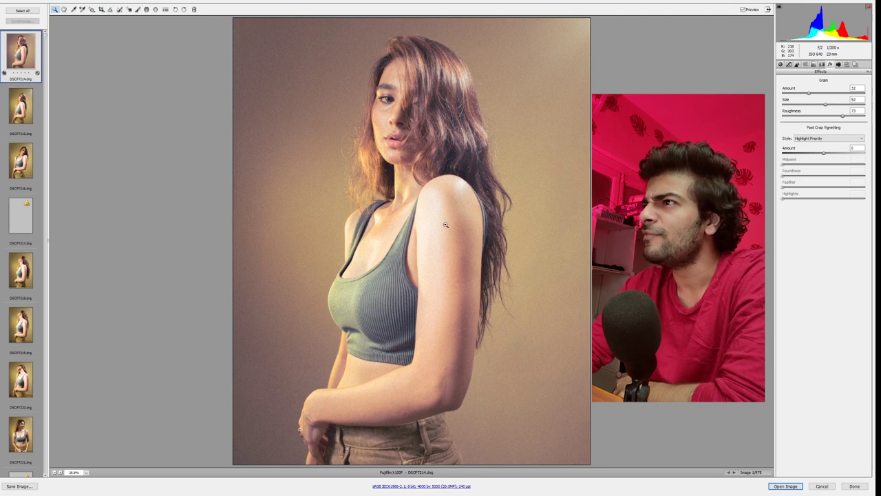
Compare the graded portrait with its state before the edits and browse the saved presets.
left_click(466, 184, "alt")
left_click(467, 184, "alt")
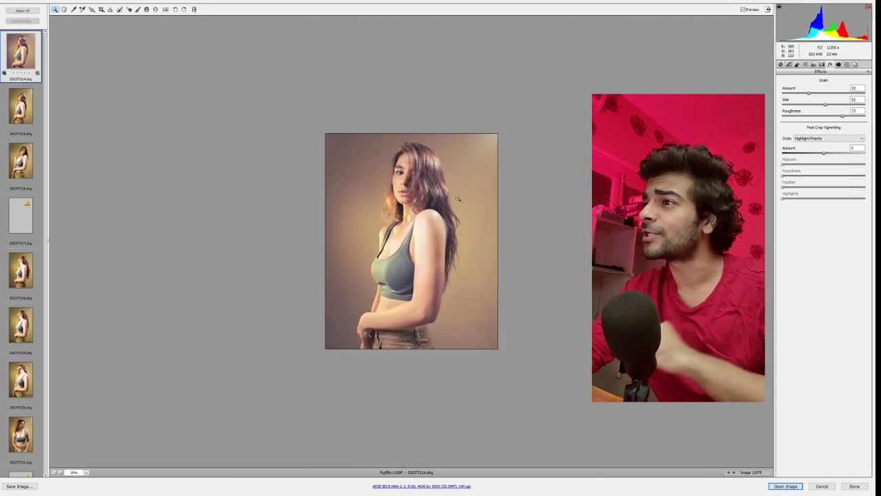
left_click(458, 198)
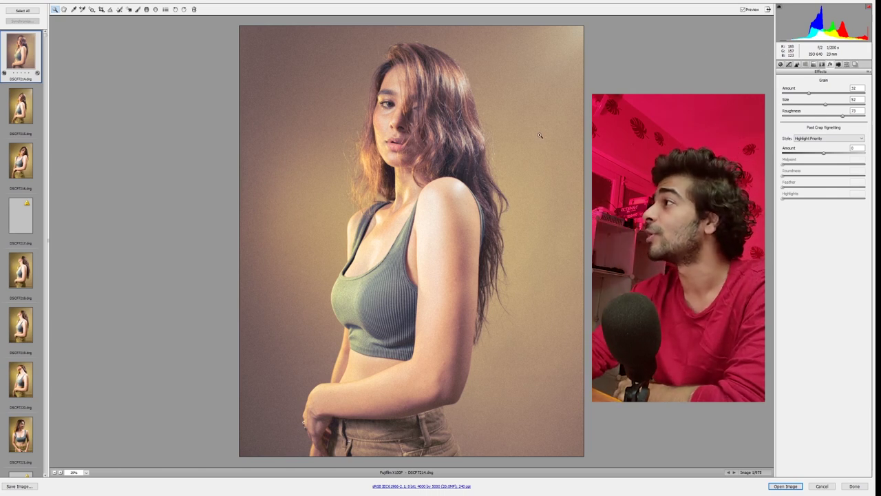
left_click(849, 64)
left_click(743, 11)
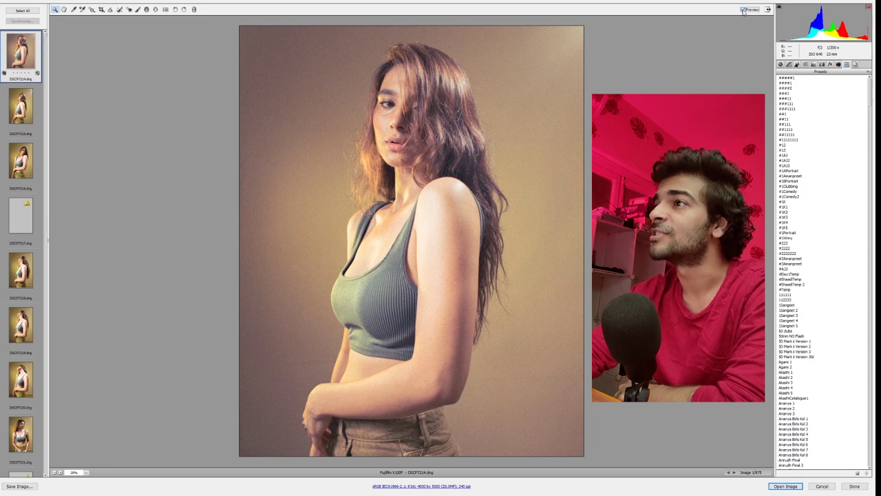
left_click(743, 10)
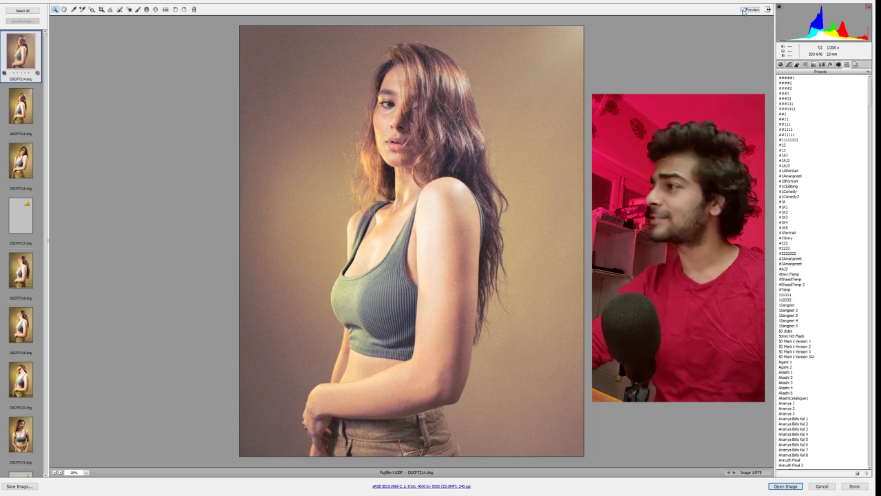
scroll(823, 276, "down", 15)
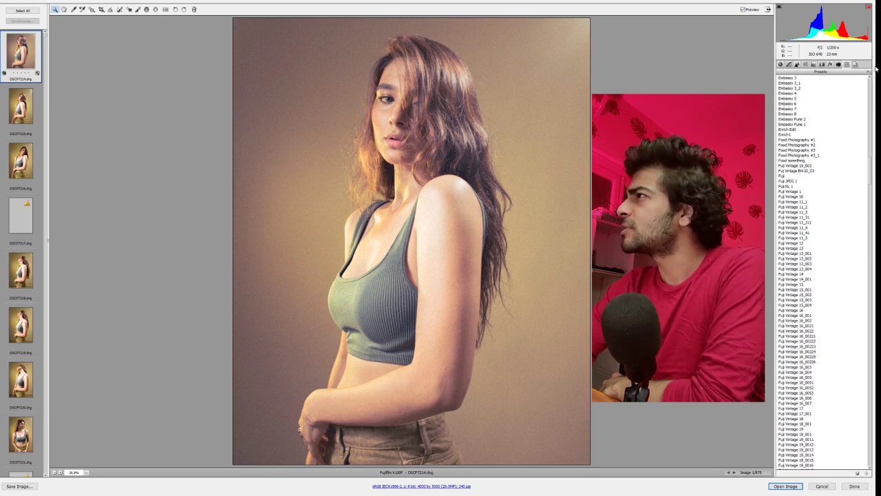
Try lifting the shadows of the Red tone curve with a point around input 51, output 73.
left_click(806, 65)
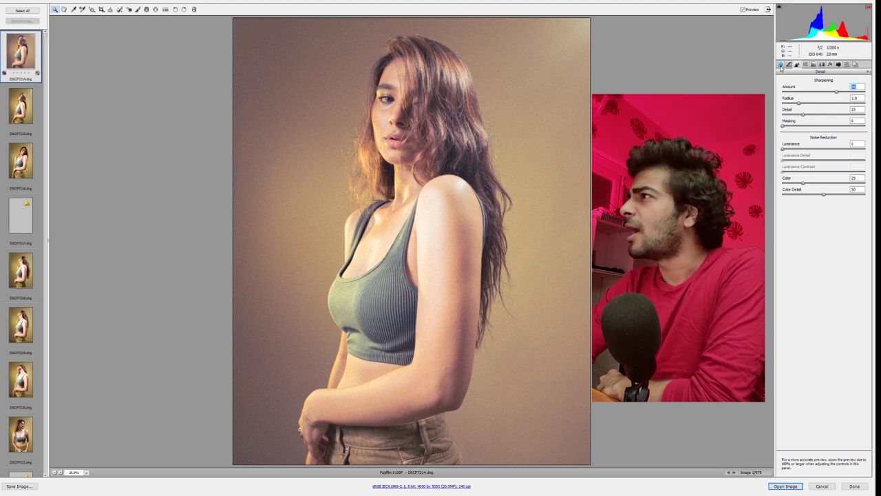
left_click(789, 64)
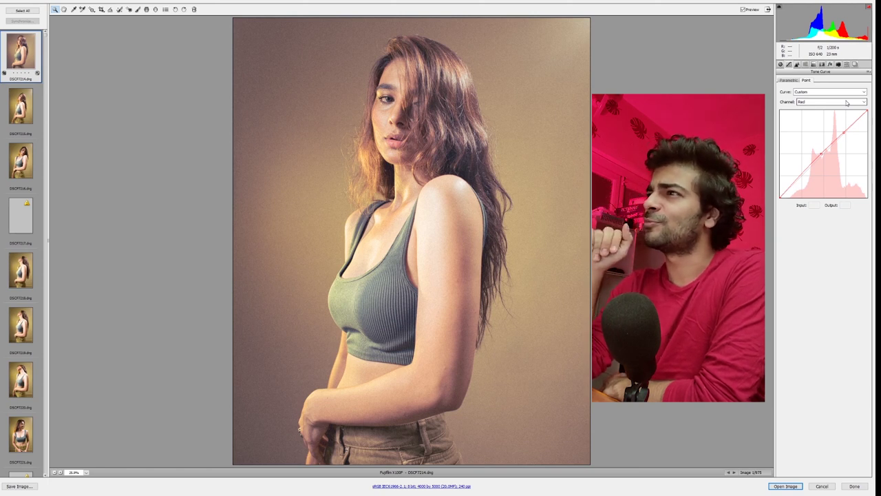
left_click(847, 102)
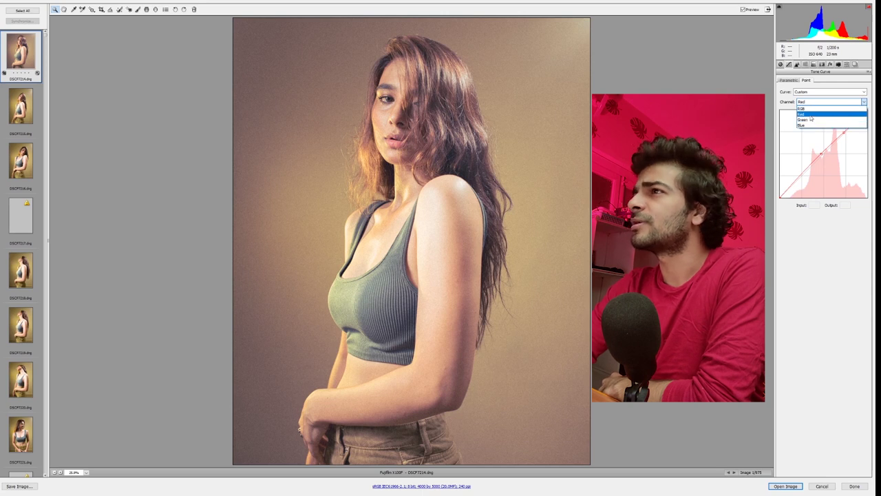
left_click(811, 114)
left_click_drag(799, 179, 797, 172)
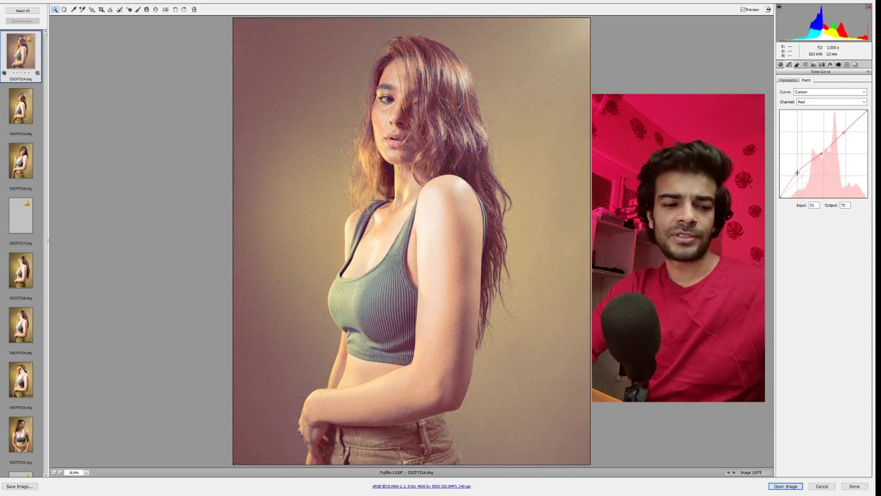
key("Delete")
Try raising the shadow point of the Green tone curve and undo the change.
left_click(830, 101)
left_click(819, 116)
left_click(801, 174)
left_click_drag(806, 177, 799, 174)
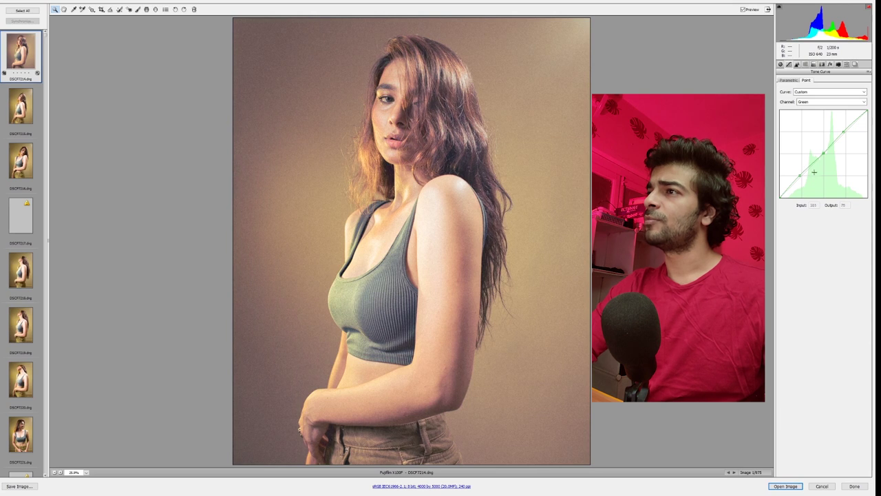
key("ctrl+z")
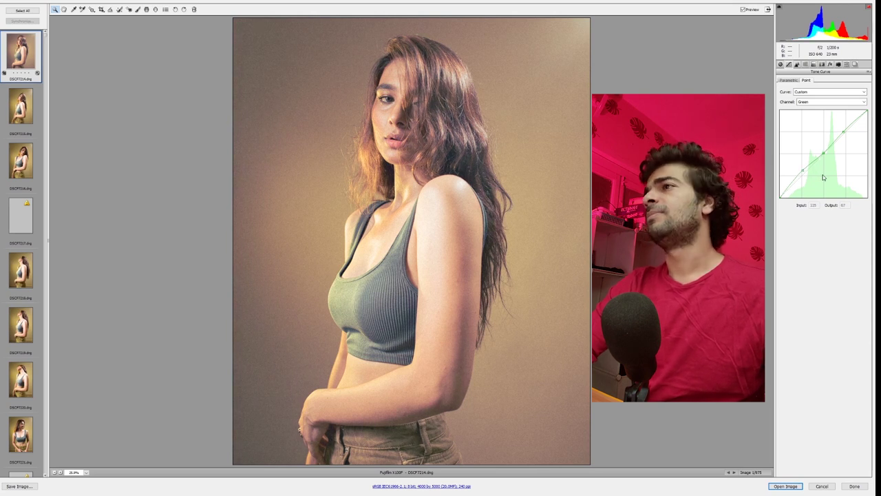
key("ctrl+minus")
key("ctrl+minus")
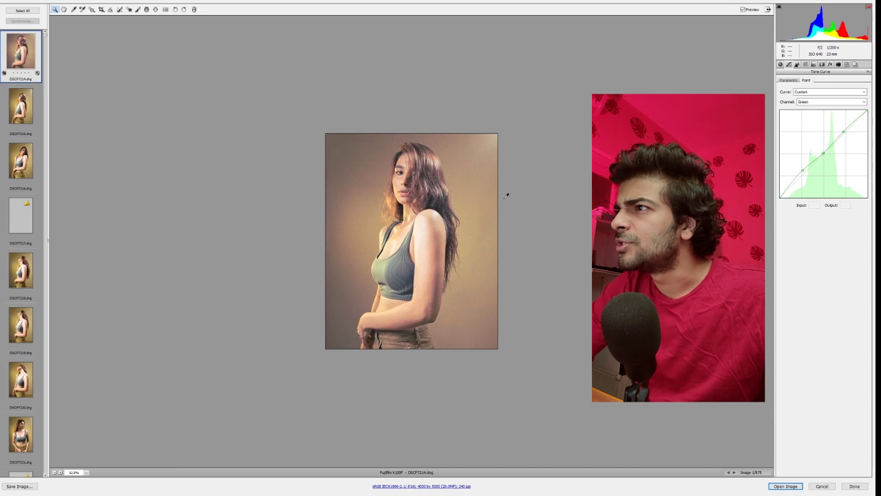
right_click(506, 195)
left_click(486, 244)
key("ctrl+z")
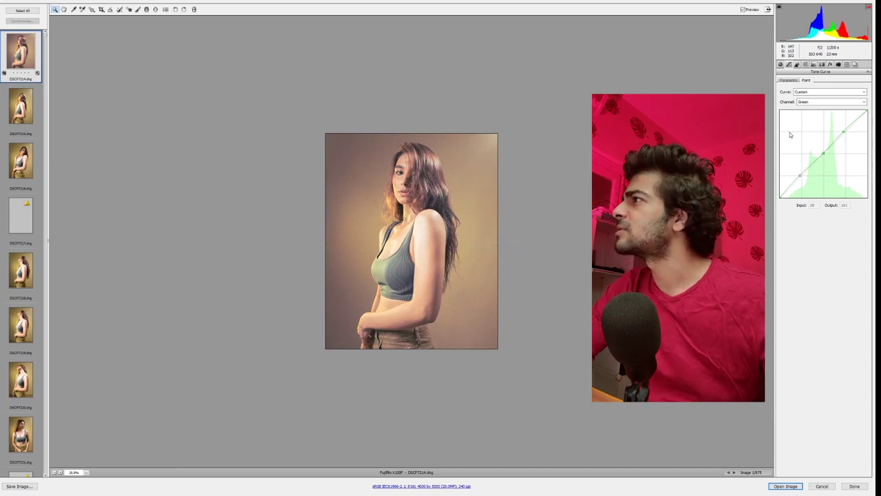
In the Blue tone curve, move the shadow point to input 60, output 75, and keep the black point at 0, 0.
key("ctrl+0")
left_click(829, 102)
left_click(829, 126)
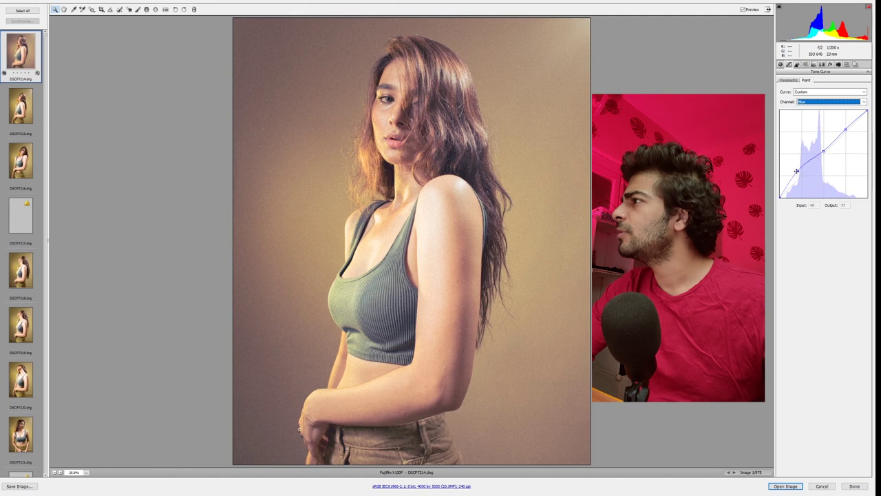
mouse_move(797, 171)
left_mouse_down()
mouse_move(802, 184)
mouse_move(800, 172)
left_mouse_up()
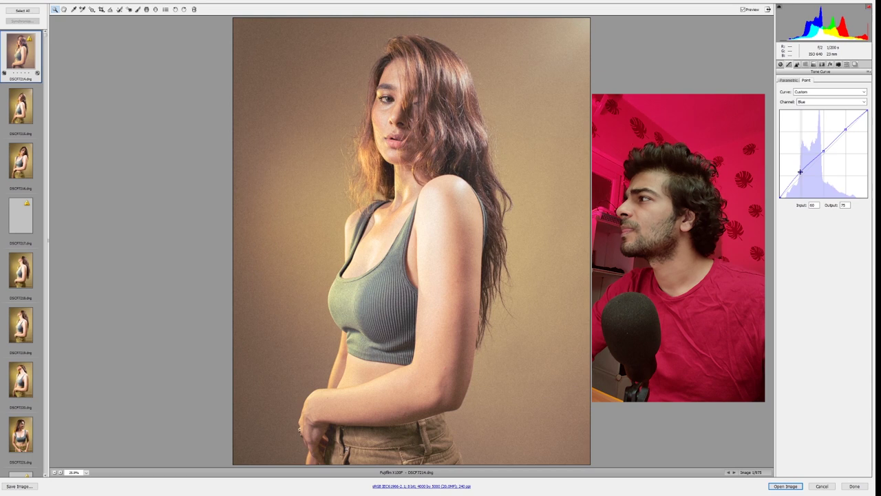
mouse_move(780, 197)
left_mouse_down()
mouse_move(778, 183)
mouse_move(778, 200)
left_mouse_up()
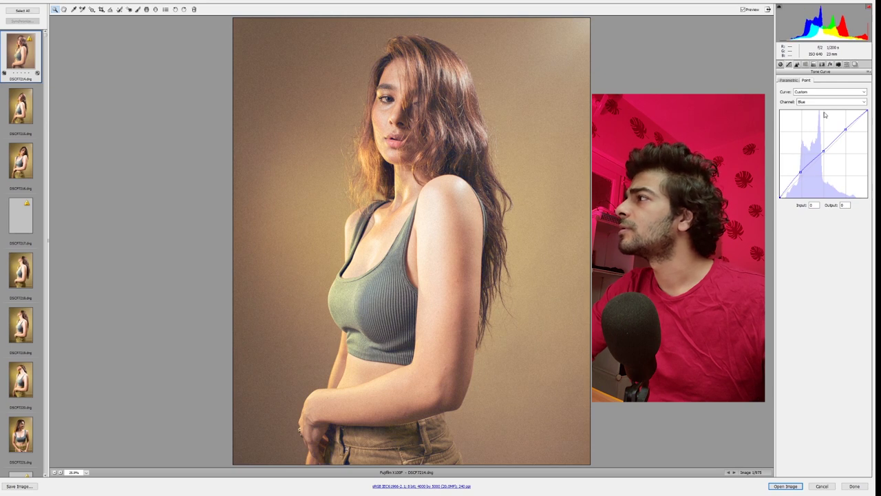
Fade the blacks in the Green tone curve by raising the black point to an output of about 28.
left_click(826, 101)
left_click(817, 120)
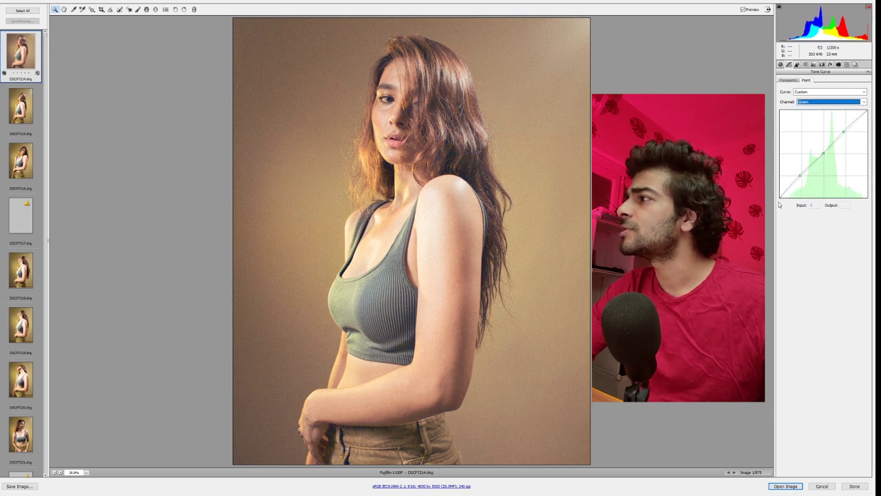
mouse_move(780, 195)
left_mouse_down()
mouse_move(779, 170)
mouse_move(768, 189)
left_mouse_up()
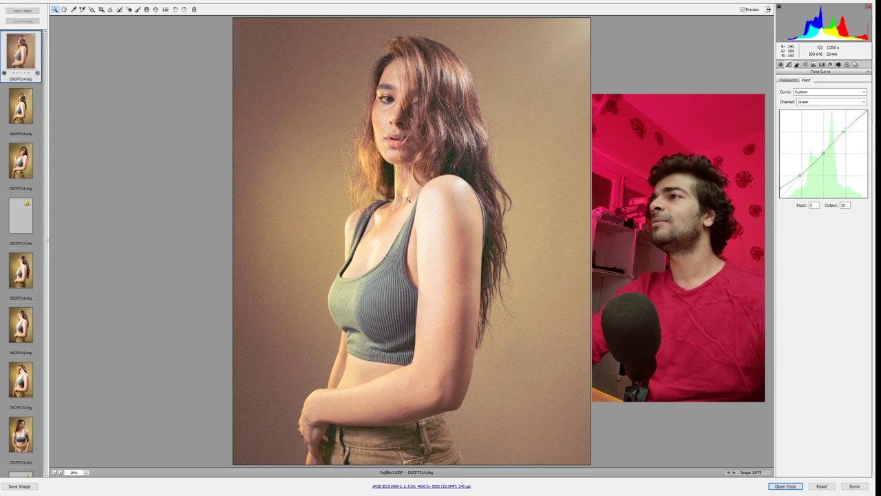
key("ctrl+minus")
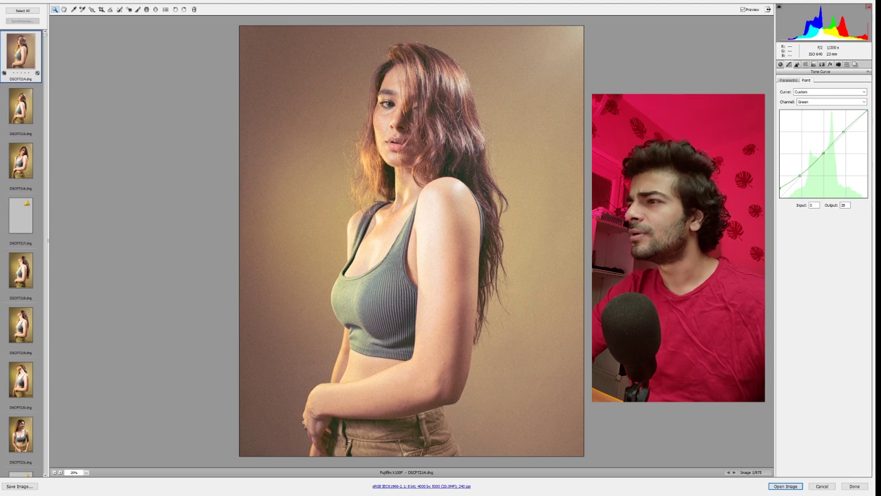
Set Shadows to -47 and Exposure to +0.10 in the basic adjustments.
left_click(780, 64)
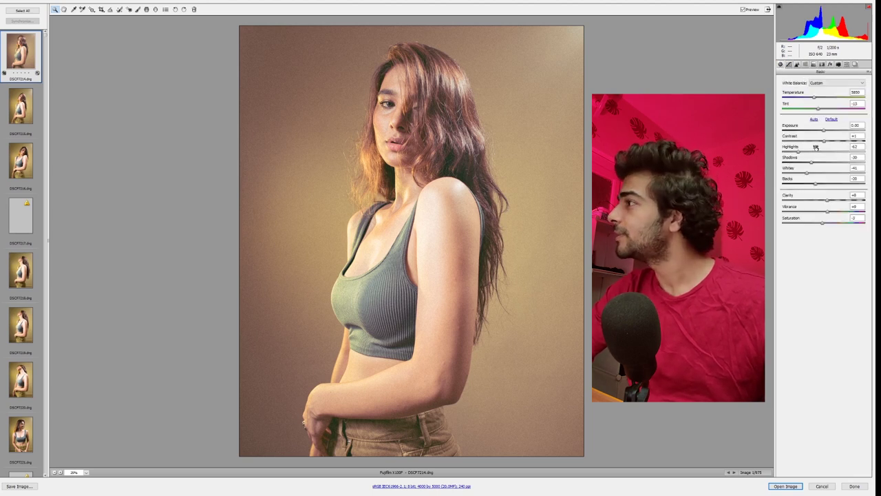
left_click_drag(813, 165, 793, 166)
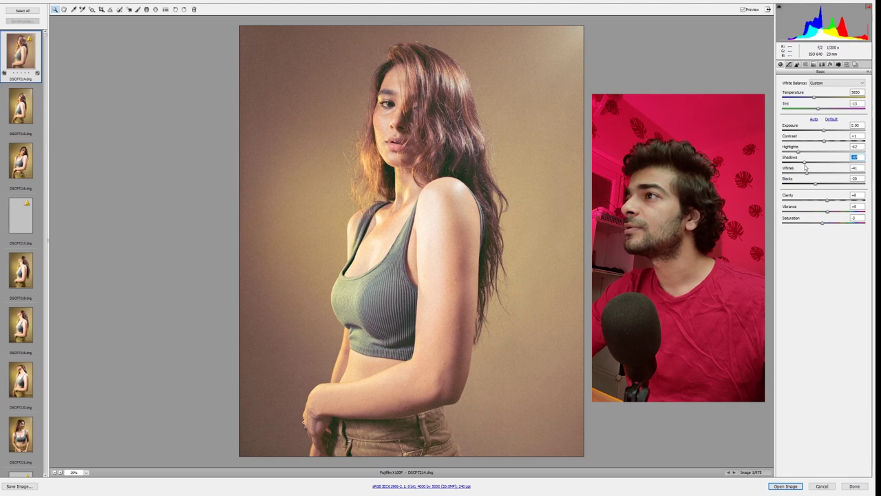
left_click(825, 131)
left_click_drag(825, 131, 825, 132)
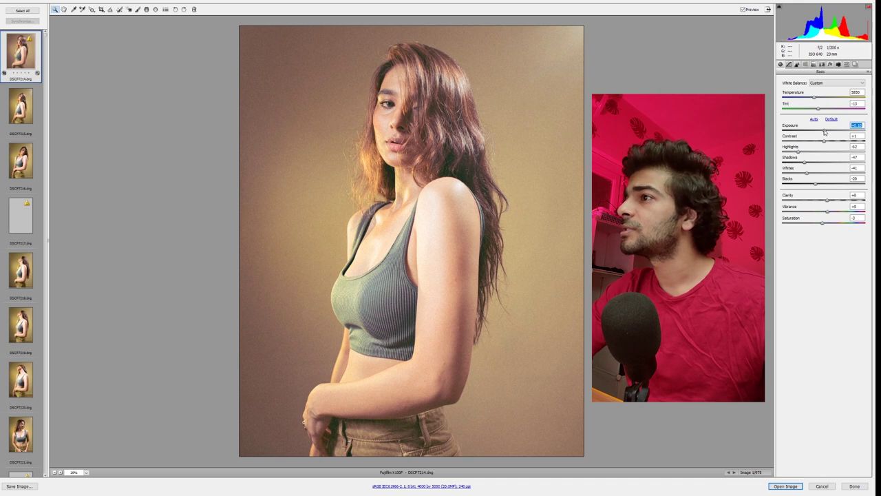
left_click(518, 248, "alt")
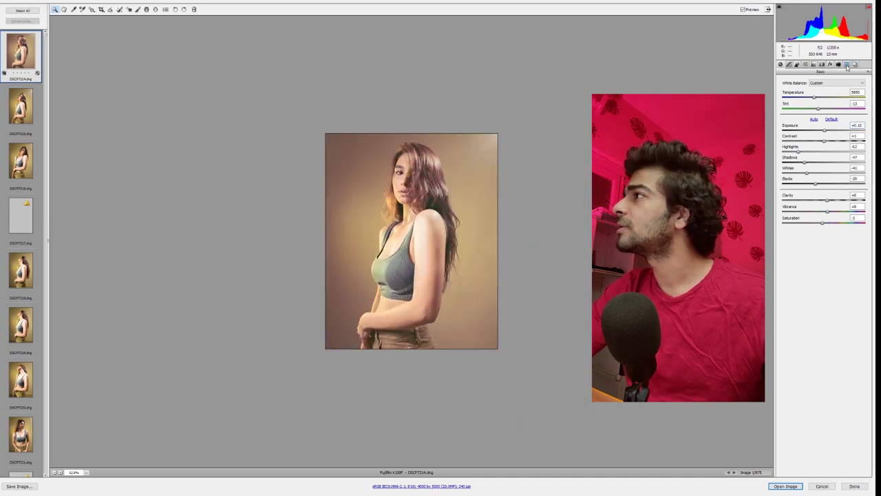
Apply the saved preset Fuji Vintage 36 to the portrait.
left_click(847, 64)
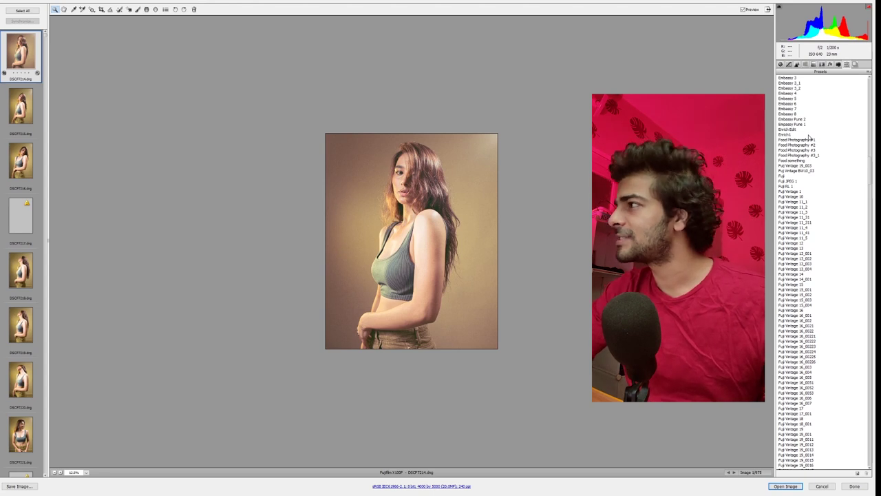
scroll(812, 183, "down", 15)
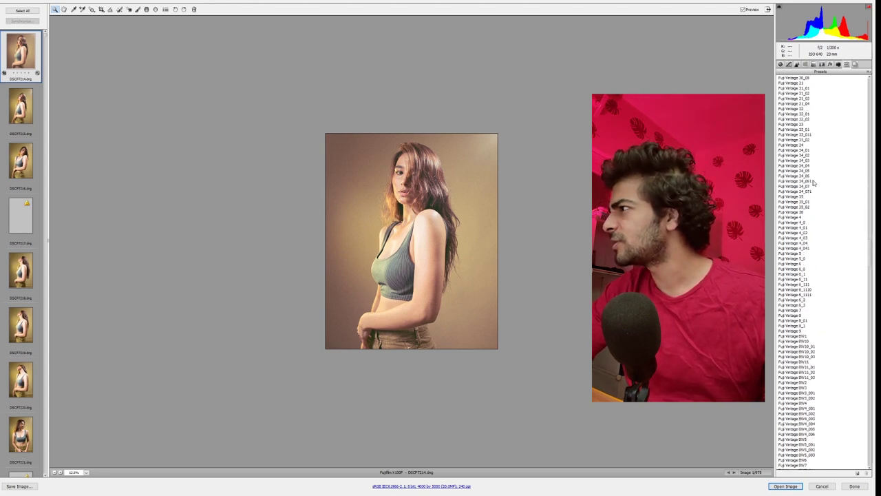
right_click(471, 174)
left_click(496, 260)
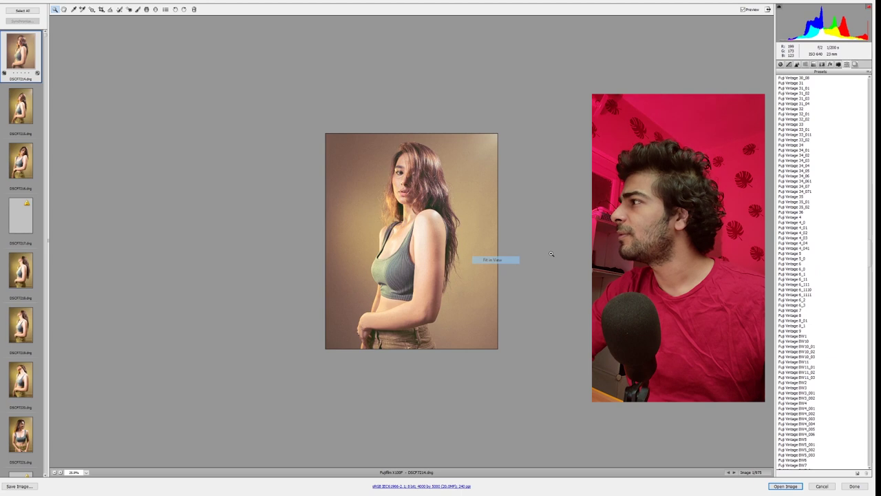
left_click(799, 212)
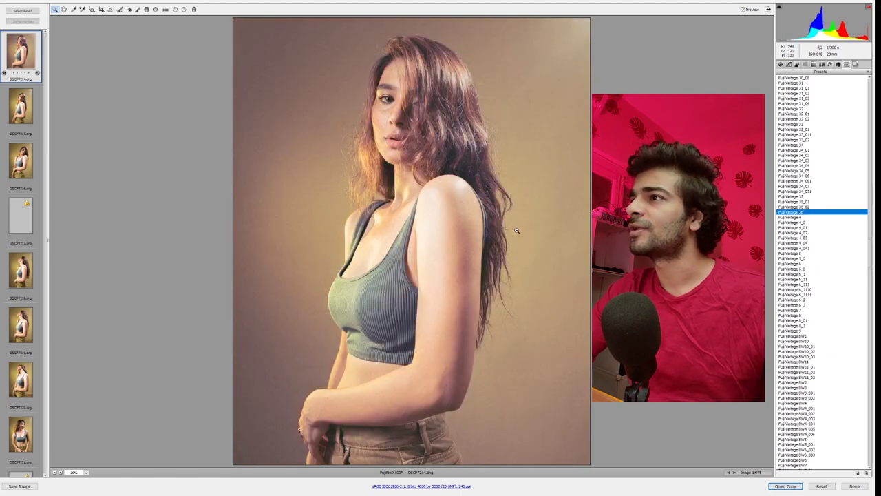
Compare the manual grade with the Fuji Vintage 36 preset by undoing and reapplying the preset, ending on the manual grade.
key("alt")
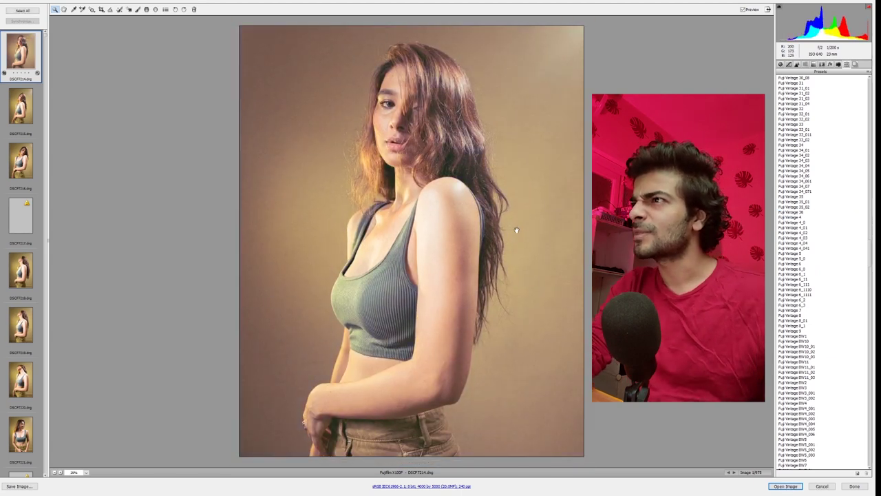
key("alt")
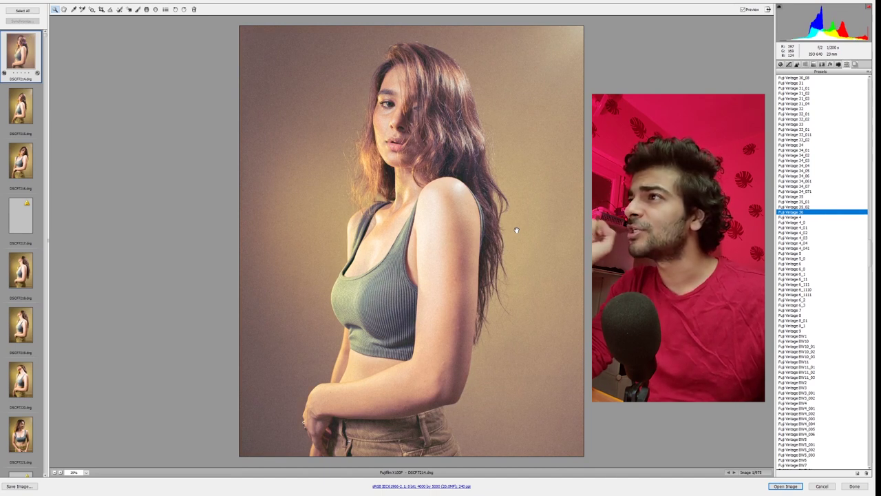
key("ctrl+z")
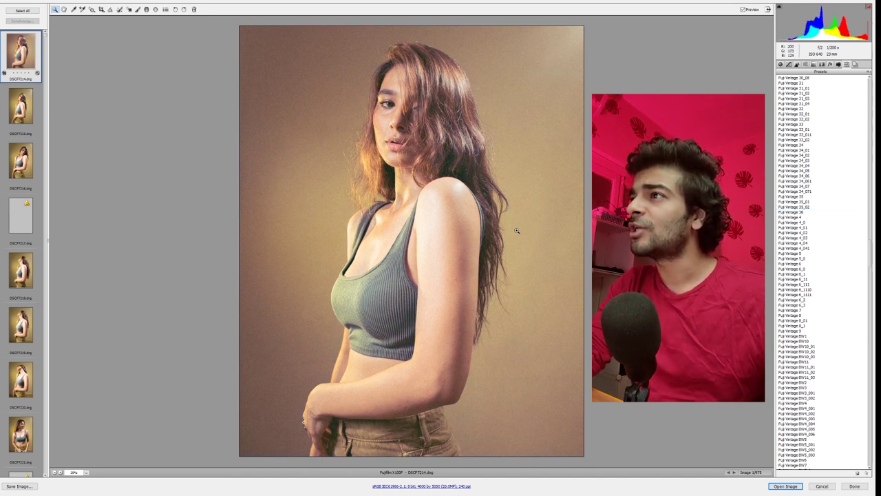
key("ctrl+z")
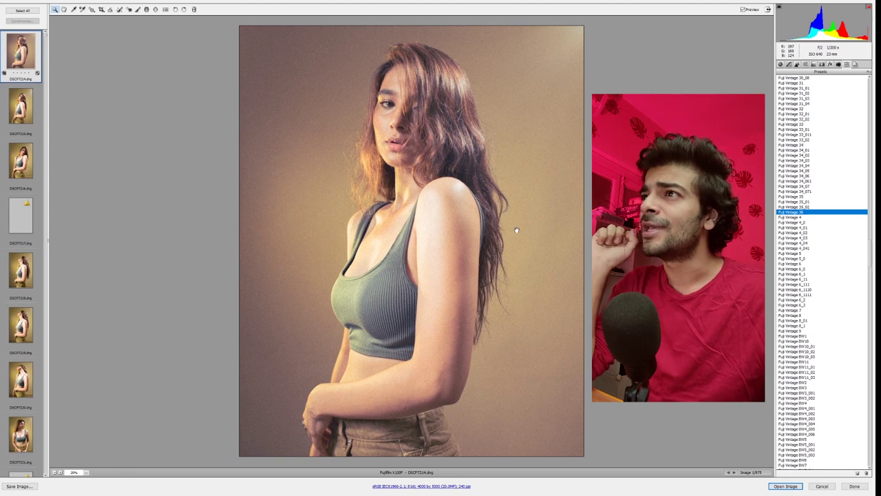
key("ctrl+z")
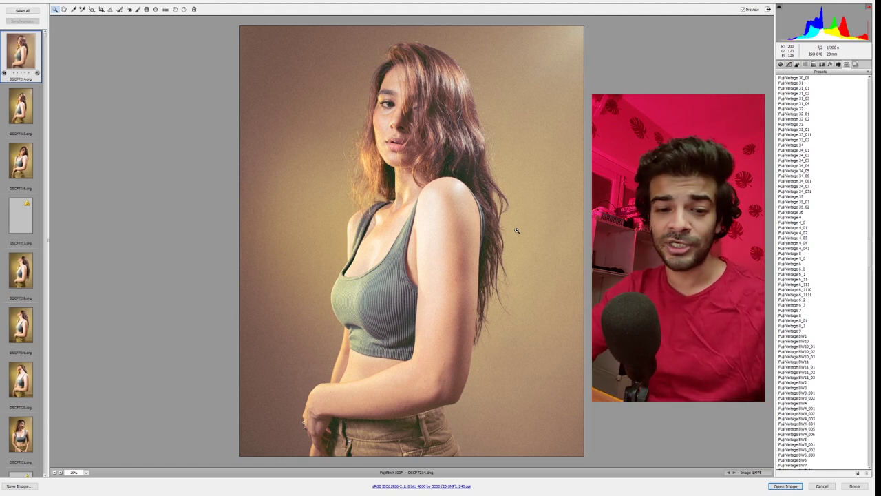
Heal the skin blemishes on the model's arm with the Spot Removal brush at size 4.
key("b")
key("bracketleft")
key("bracketleft")
key("bracketleft")
key("bracketleft")
key("bracketleft")
key("bracketleft")
key("bracketleft")
key("bracketleft")
key("bracketleft")
key("bracketleft")
key("bracketleft")
key("bracketleft")
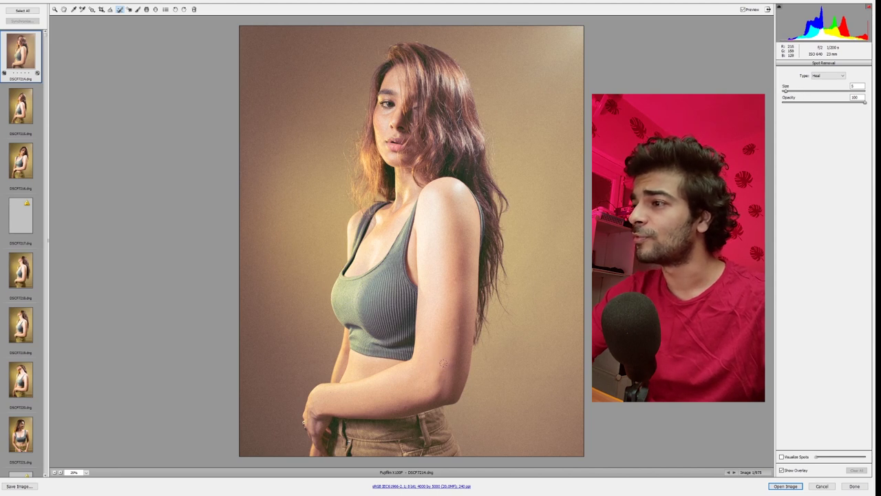
left_click(448, 357)
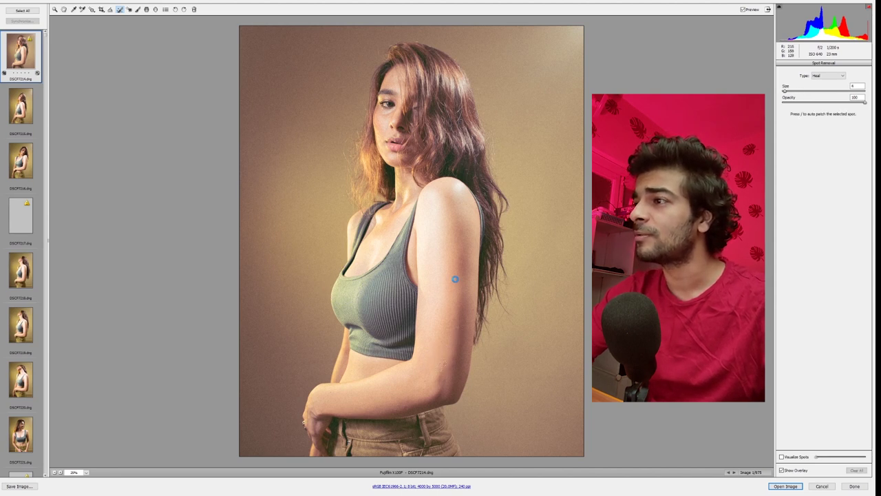
left_click_drag(455, 256, 456, 276)
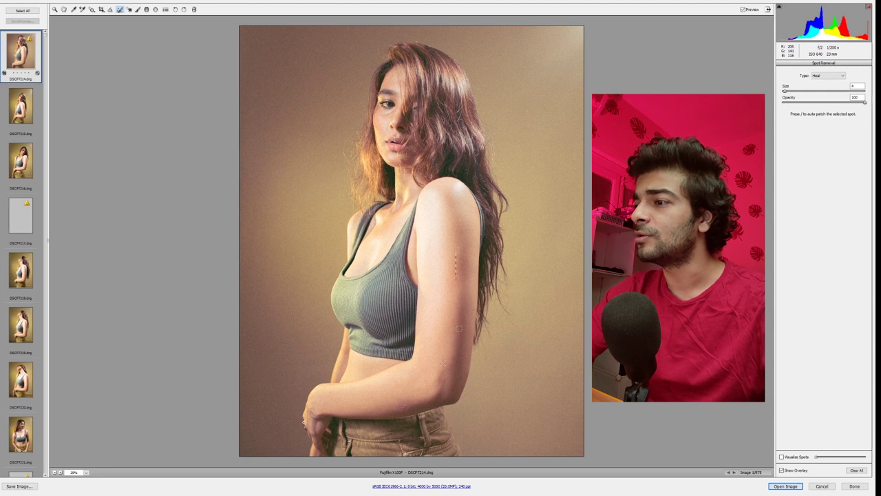
left_click(64, 9)
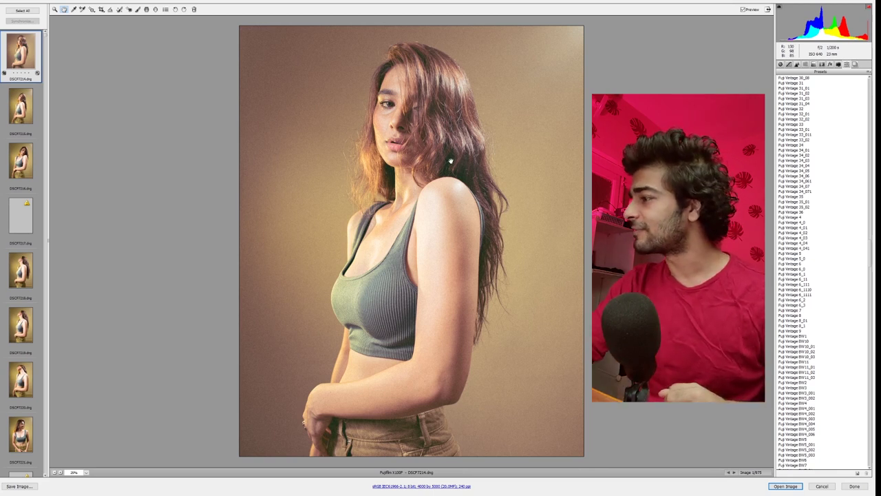
Save the current grade as preset Fuji Vintage 36_01 and open photo DSCP7388.dng of the model in the patterned shirt.
left_click(855, 485)
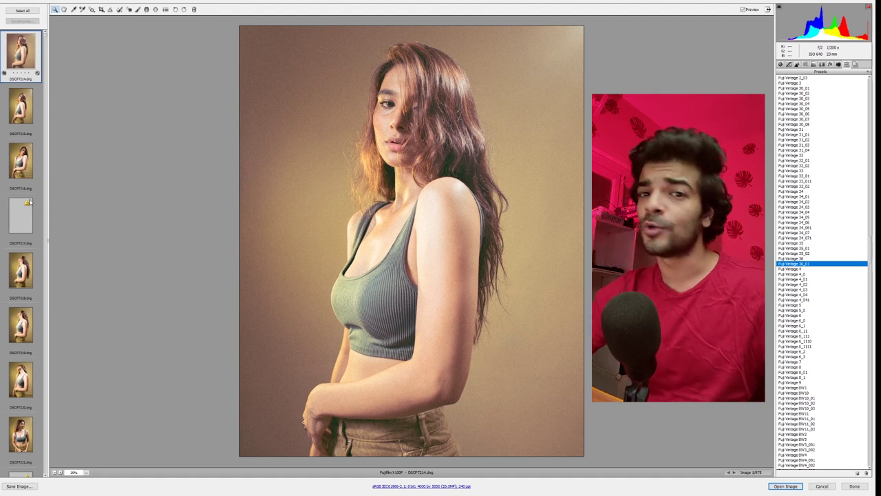
scroll(27, 204, "down", 20)
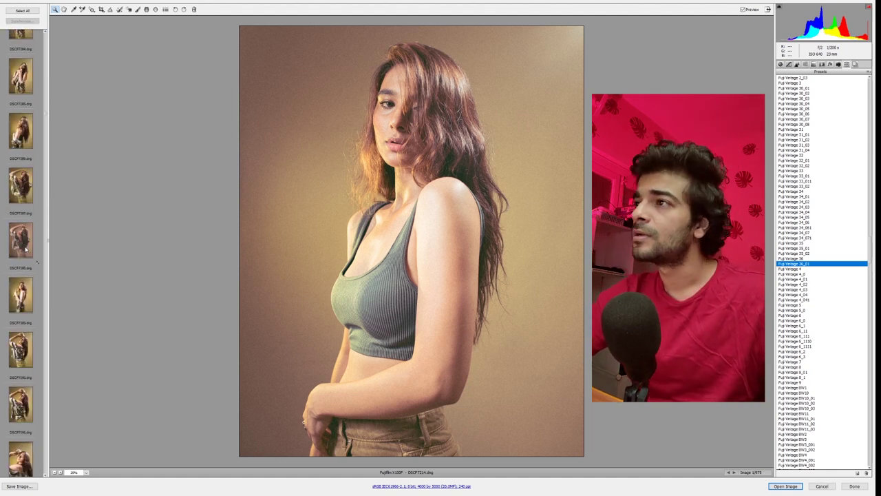
left_click(24, 245)
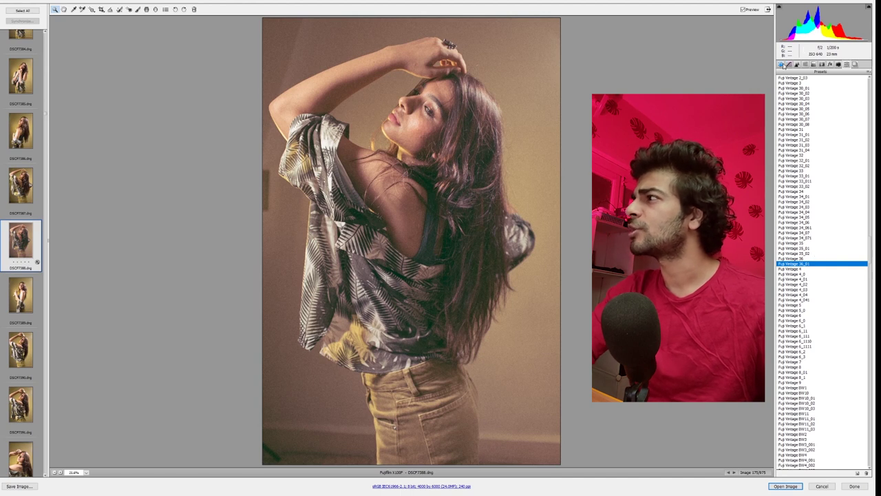
Set Clarity to -27, Contrast to -19, Highlights to -43 and Shadows to -41 in the basic adjustments.
left_click(782, 65)
left_click_drag(826, 201, 815, 202)
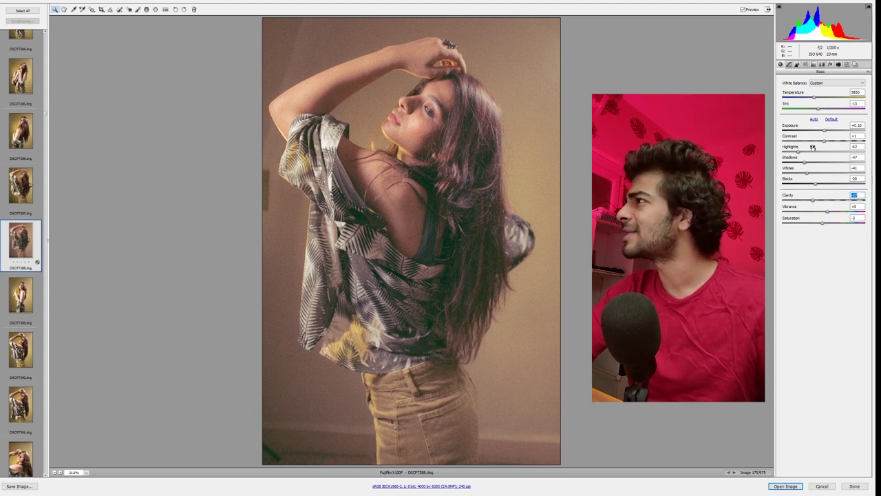
left_click_drag(822, 141, 809, 152)
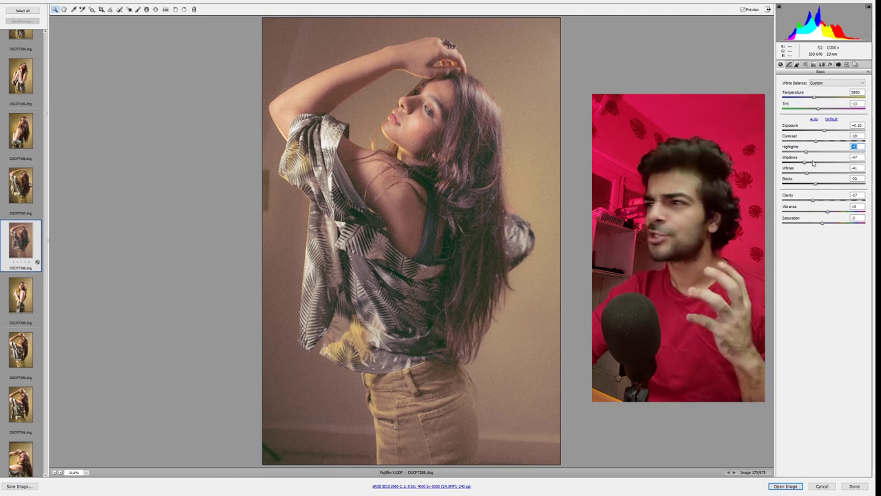
left_click_drag(804, 162, 808, 165)
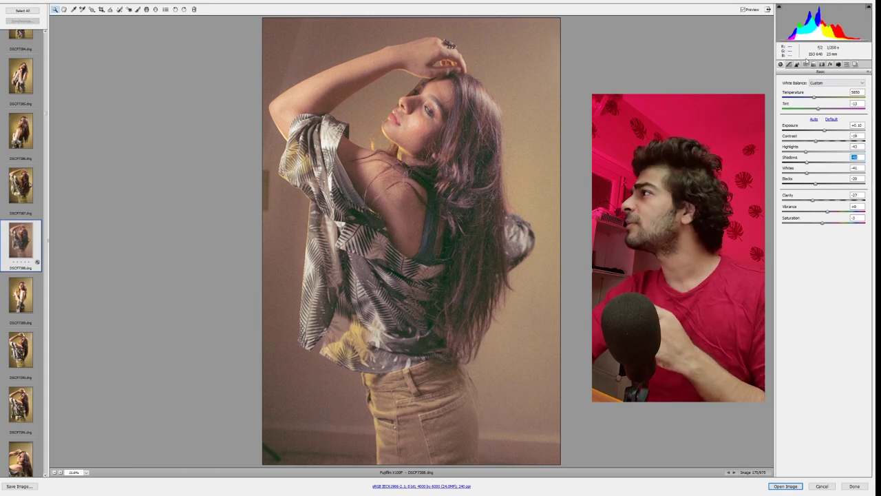
Split tone the shadows with hue 63 and saturation 21, and set the balance to +40.
left_click(813, 64)
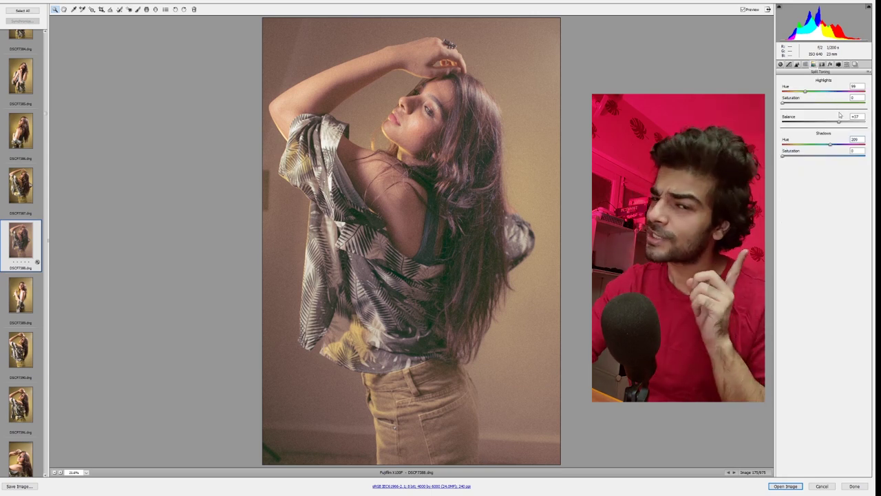
left_click(795, 144)
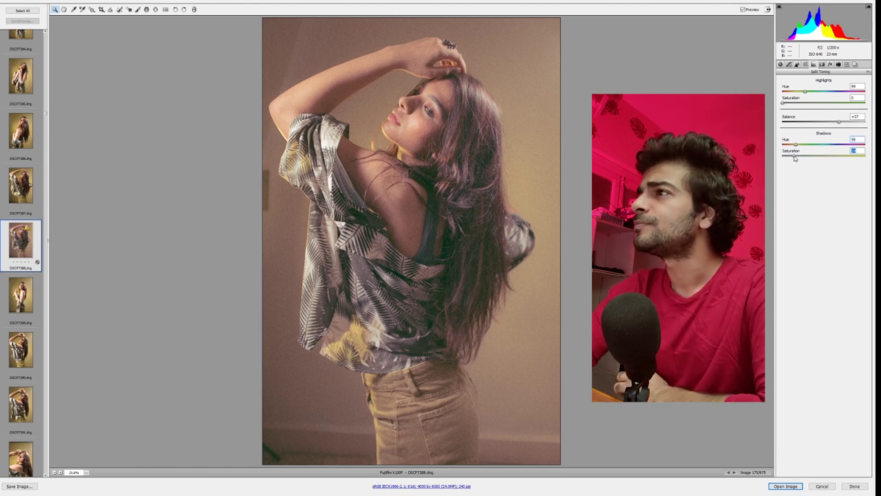
left_click(797, 156)
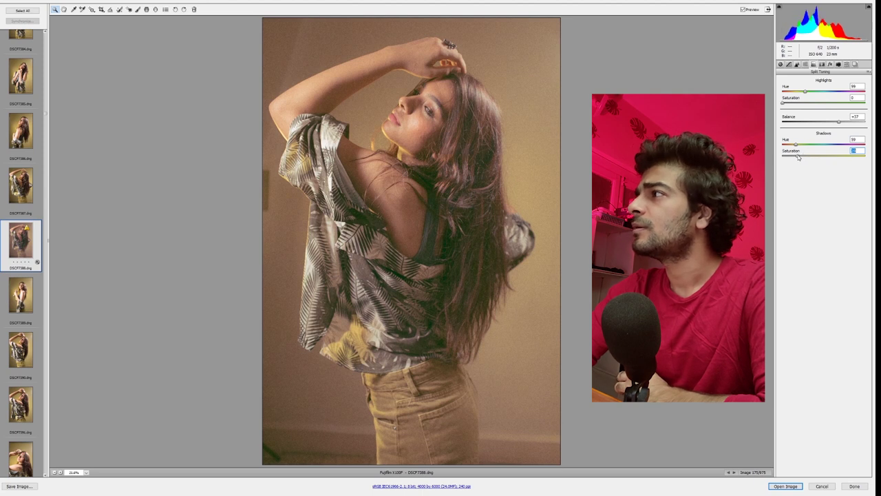
left_click(812, 145)
mouse_move(812, 145)
left_mouse_down()
mouse_move(791, 145)
mouse_move(802, 145)
mouse_move(799, 153)
left_mouse_up()
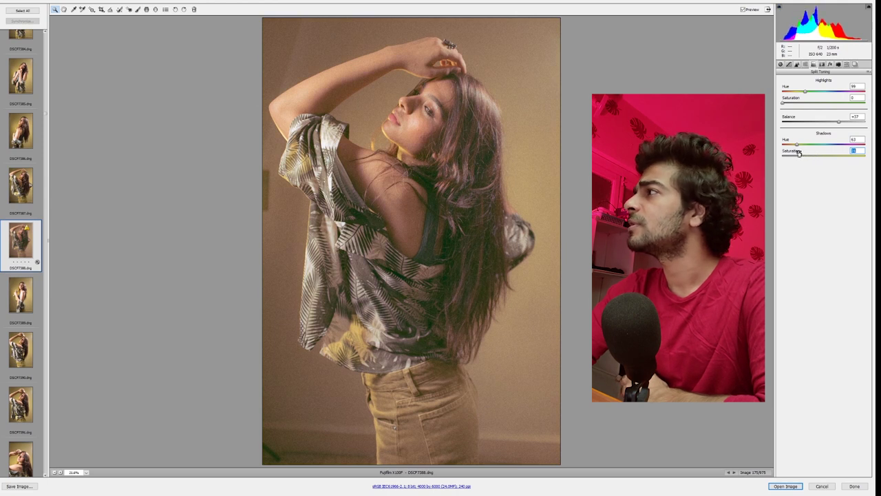
mouse_move(839, 122)
left_mouse_down()
mouse_move(791, 129)
mouse_move(858, 122)
mouse_move(839, 122)
left_mouse_up()
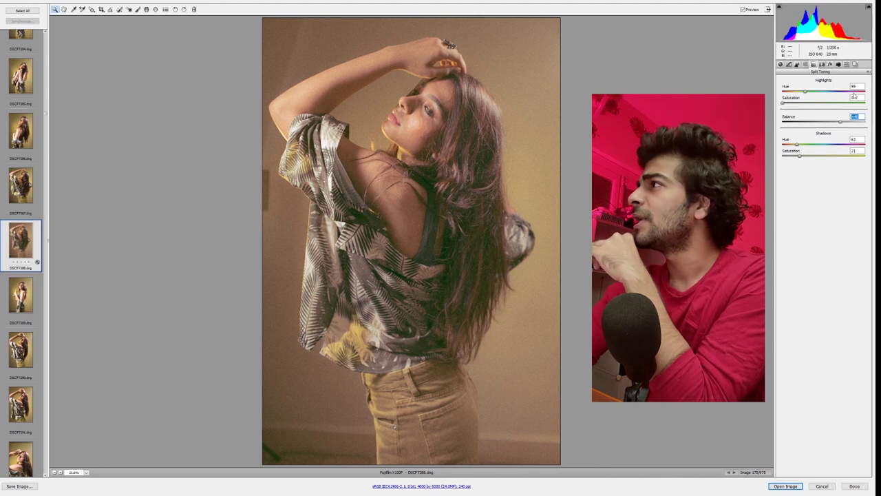
Compare the photo with and without the split toning by toggling the preview.
left_click(744, 10)
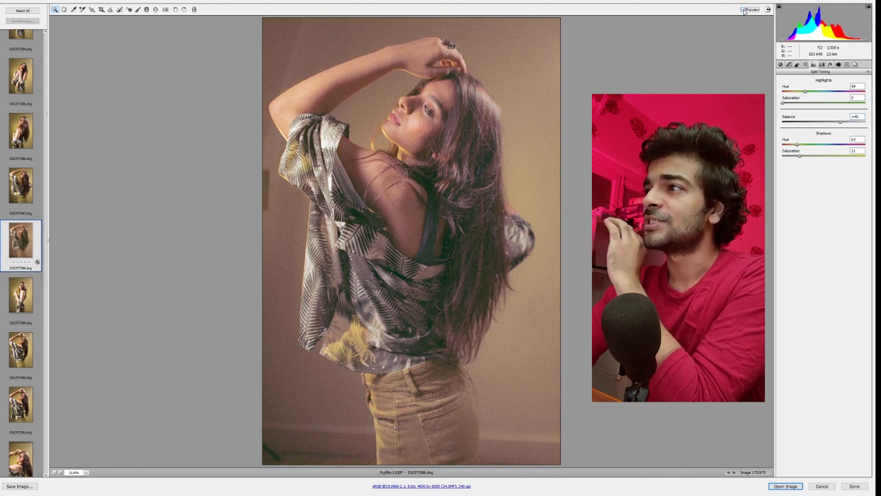
left_click(744, 10)
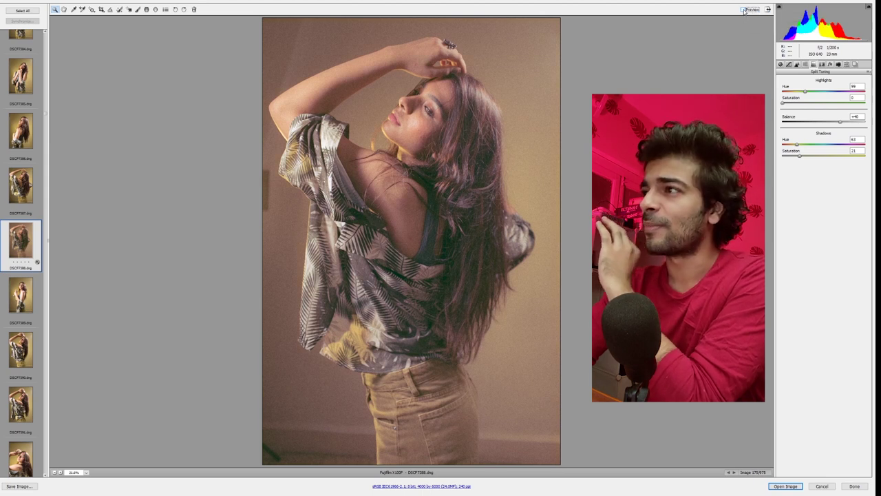
left_click(744, 10)
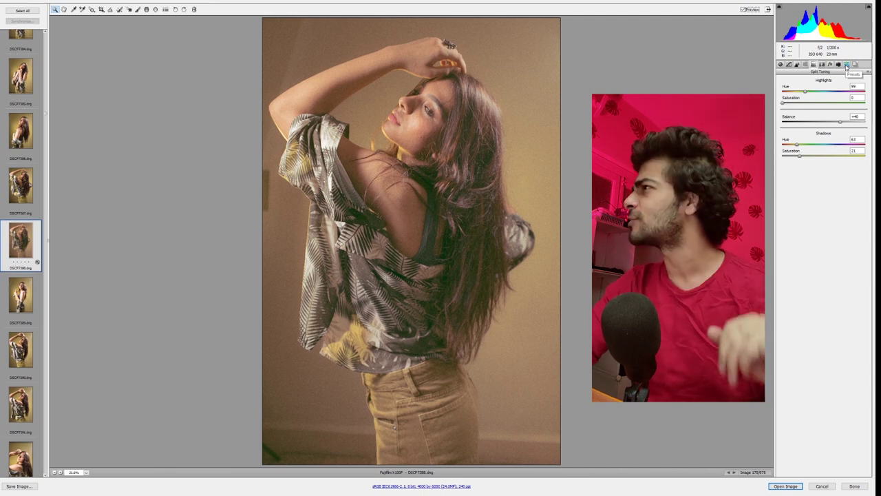
Save the adjusted grade as preset Fuji Vintage 36_02 and apply it to the photo.
left_click(847, 64)
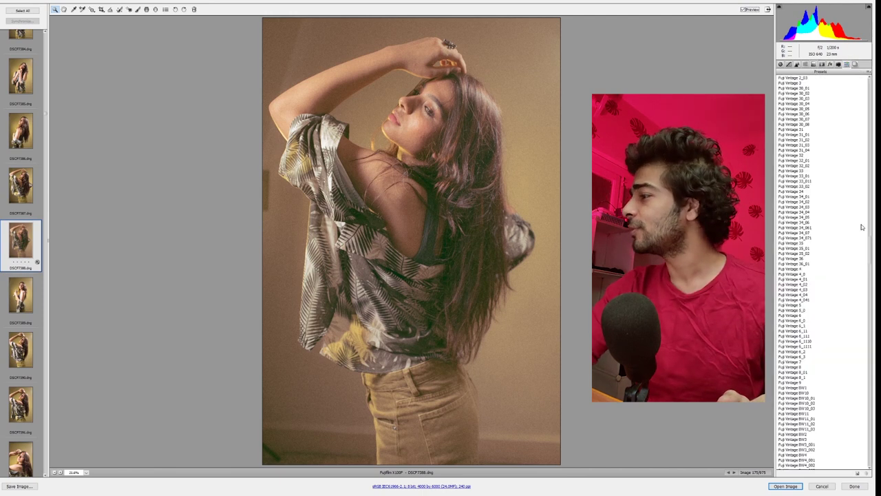
left_click(859, 474)
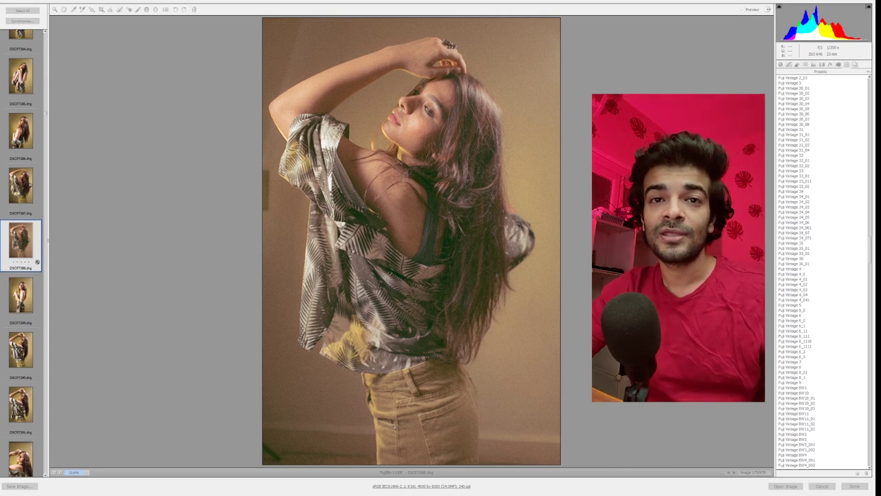
key("Return")
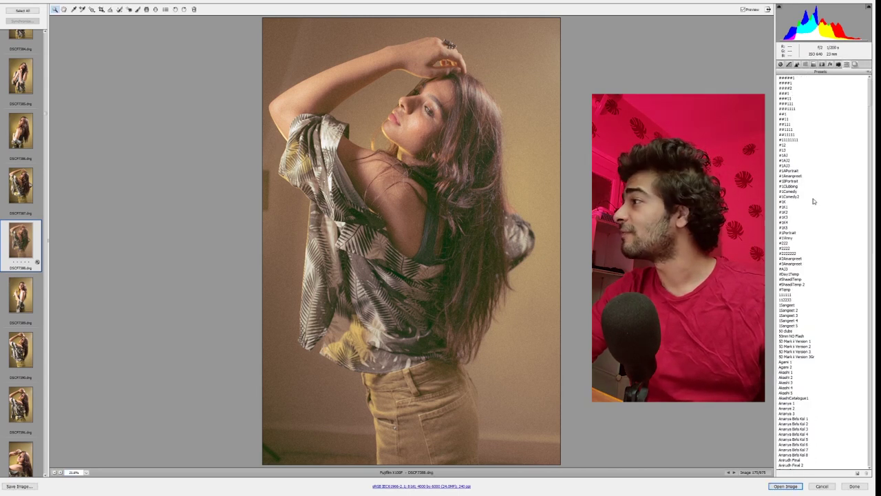
scroll(812, 200, "down", 20)
scroll(813, 198, "down", 20)
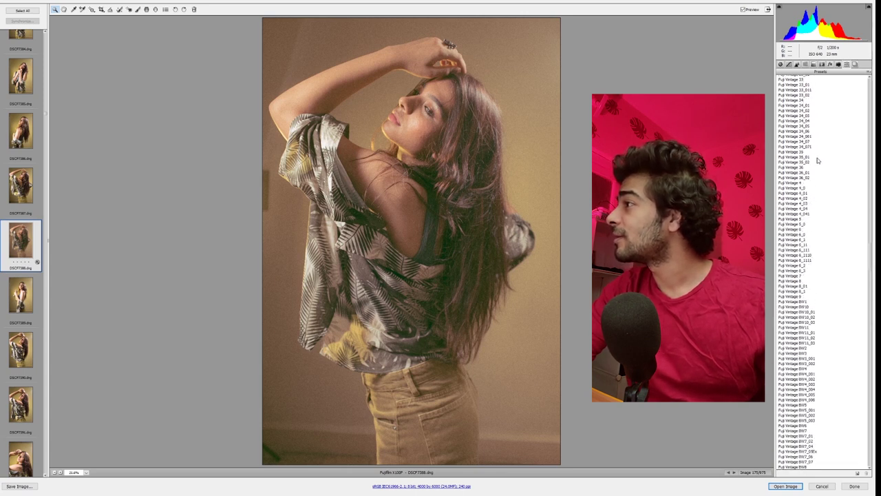
left_click(802, 178)
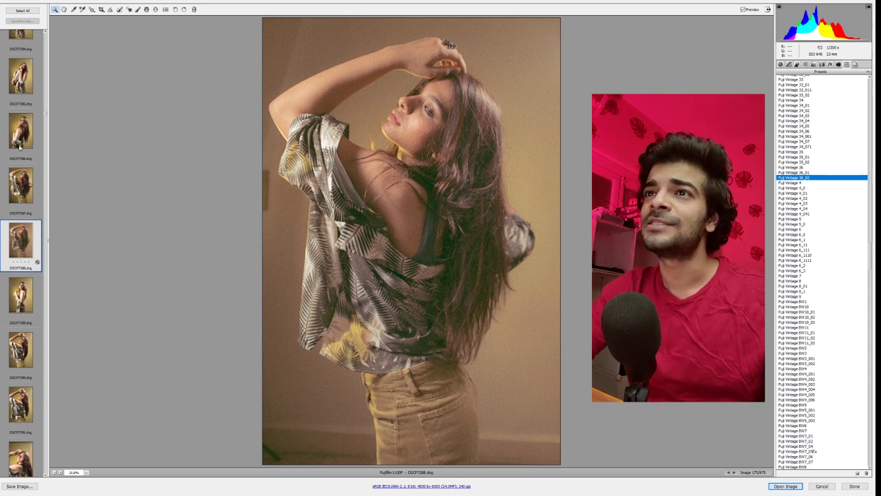
Return to portrait DSCP7214.dng, compare presets Fuji Vintage 36, 36_01 and 36_02 on it, and leave Fuji Vintage 36_02 applied.
scroll(21, 148, "up", 15)
left_click(24, 53)
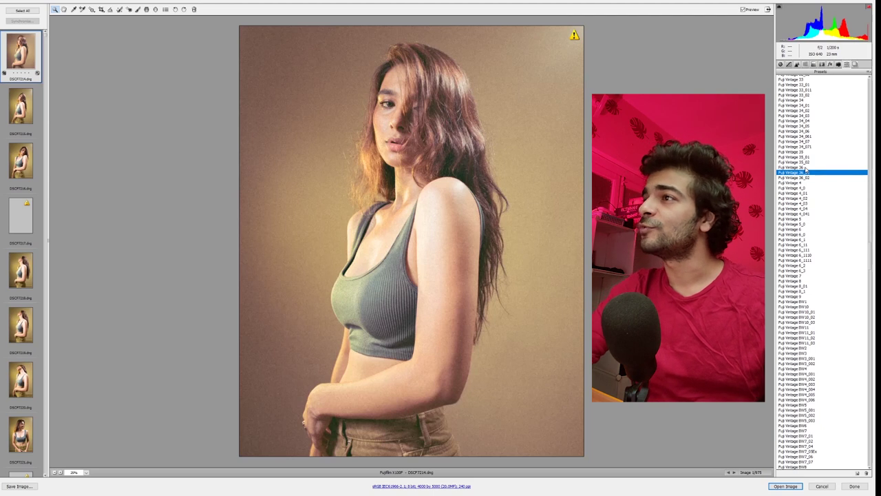
left_click(805, 168)
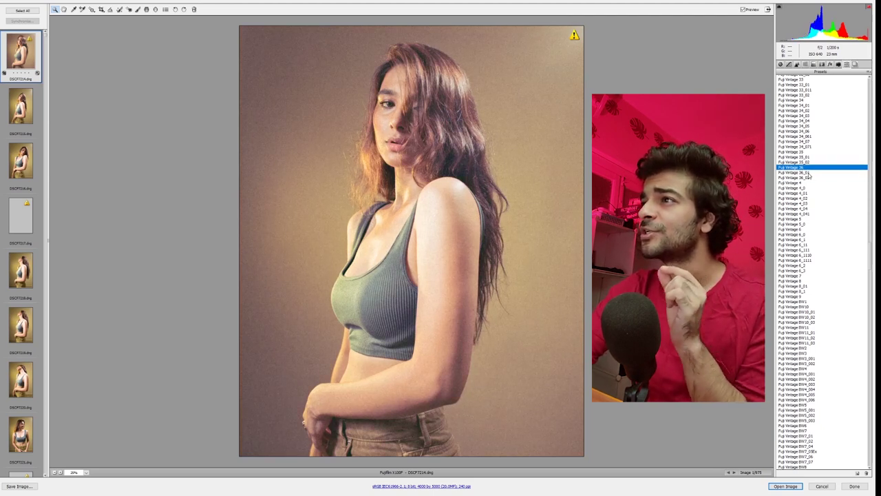
left_click(809, 173)
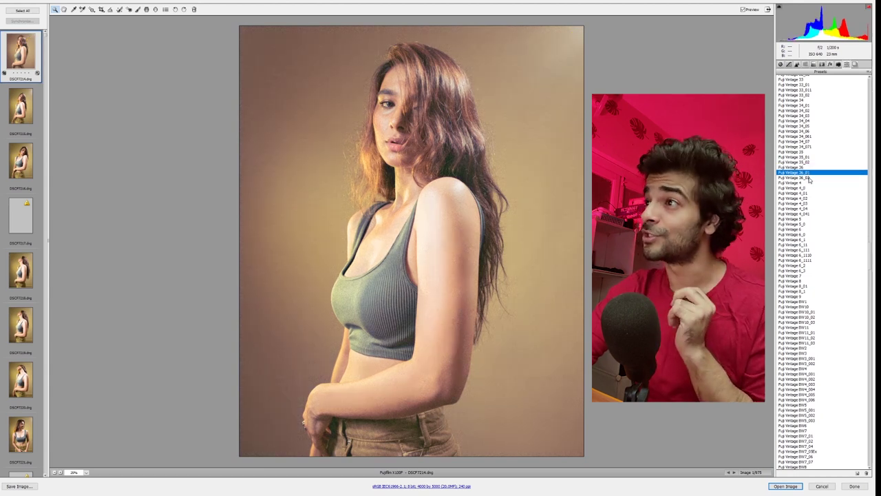
left_click(809, 178)
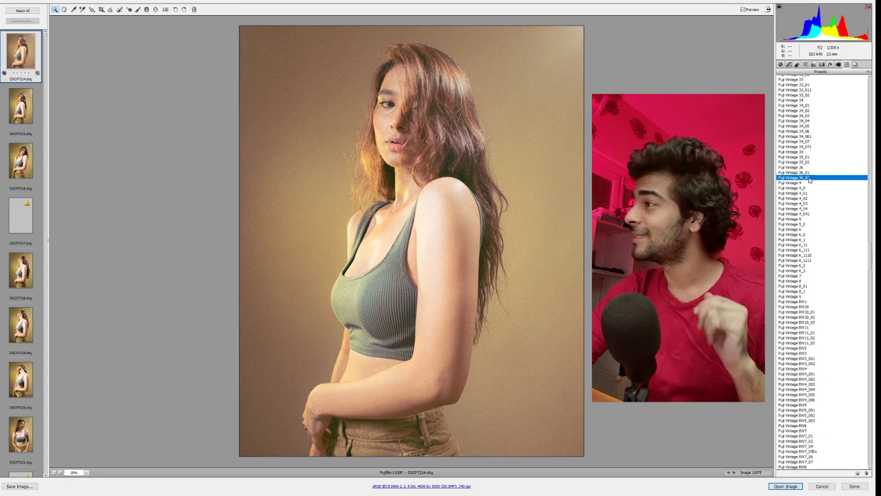
left_click(807, 174)
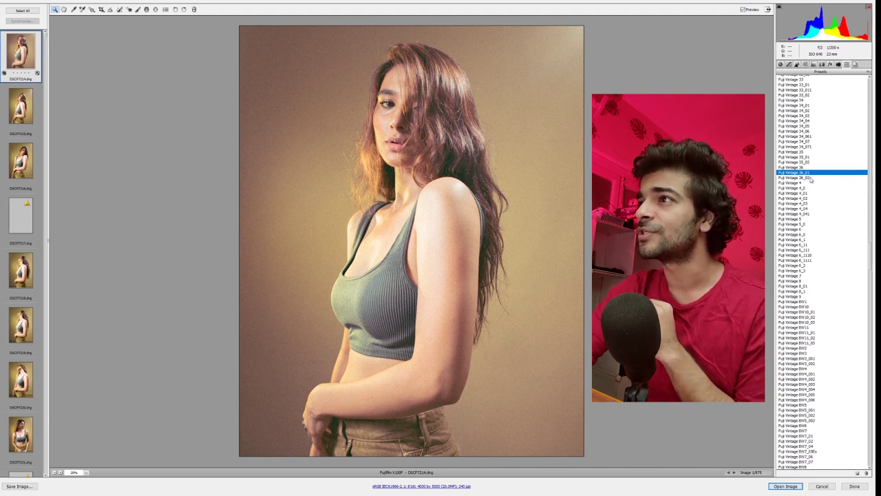
left_click(810, 178)
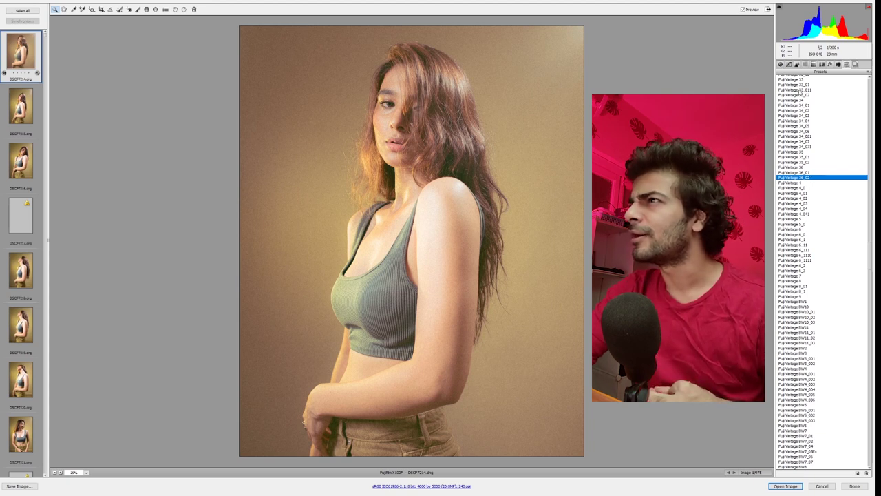
Raise Clarity to slightly above zero in the portrait's basic adjustments.
left_click(781, 64)
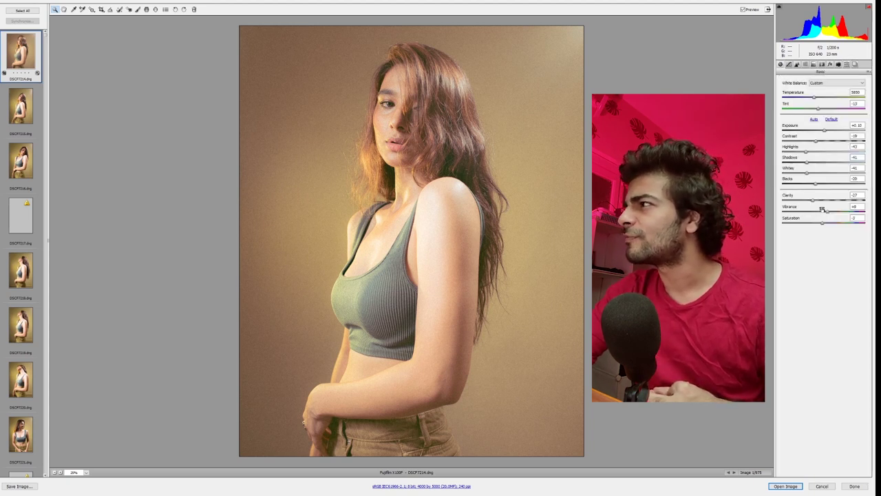
left_click(826, 200)
left_click_drag(826, 200, 828, 201)
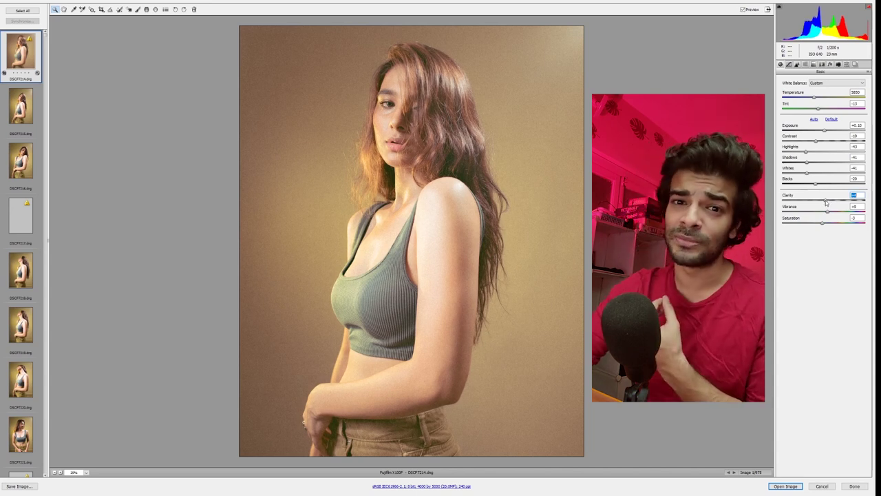